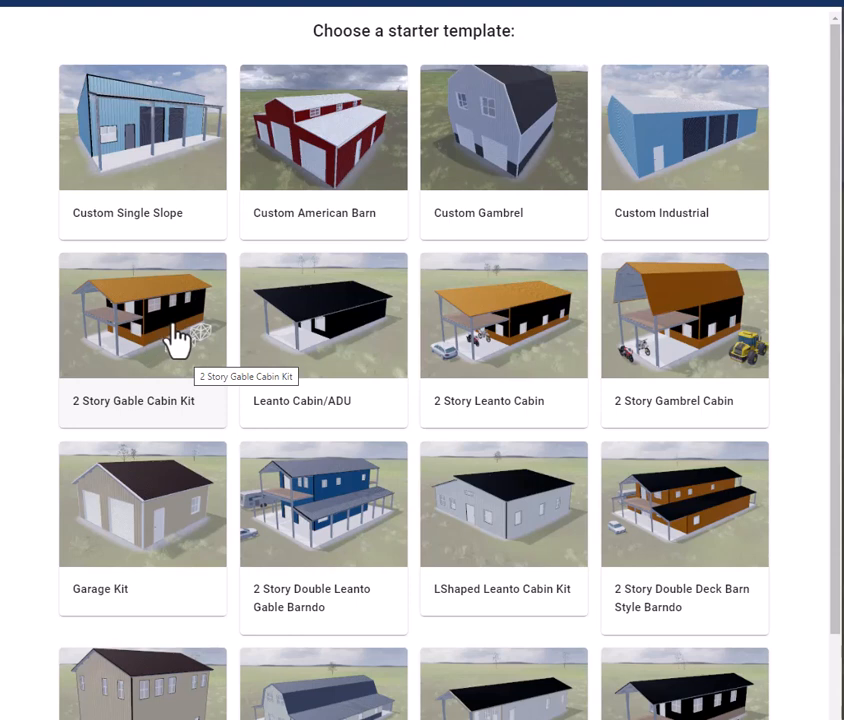
Step: Start a new design from the 2 Story Gable Cabin Kit starter template
{"action": "left_click", "coordinate": [175, 327]}
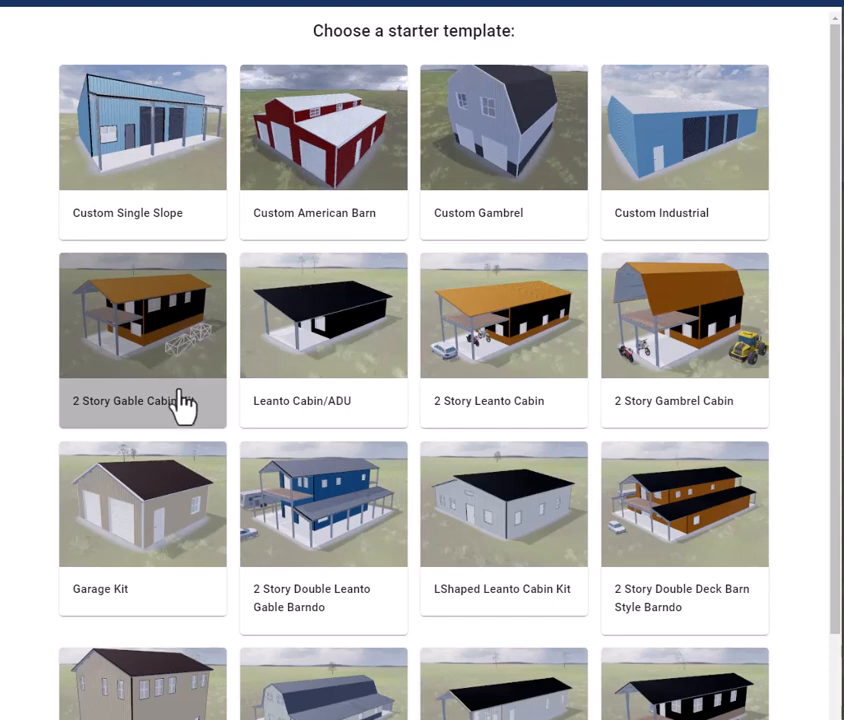
{"action": "left_click", "coordinate": [203, 418]}
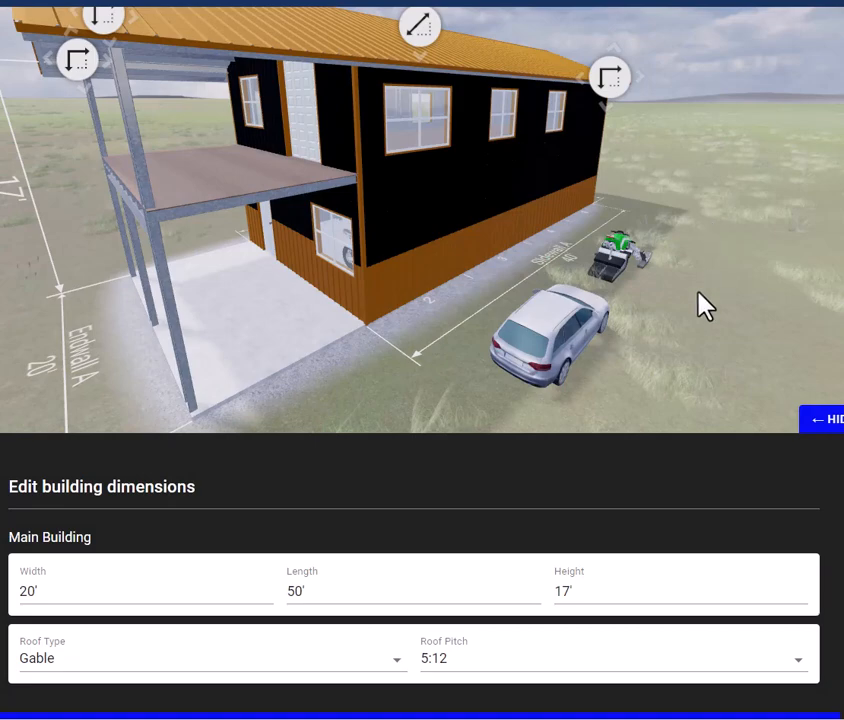
Step: Set the main building's width to 21'
{"action": "left_click_drag", "start_coordinate": [676, 338], "coordinate": [605, 347]}
{"action": "left_click_drag", "start_coordinate": [272, 320], "coordinate": [168, 312]}
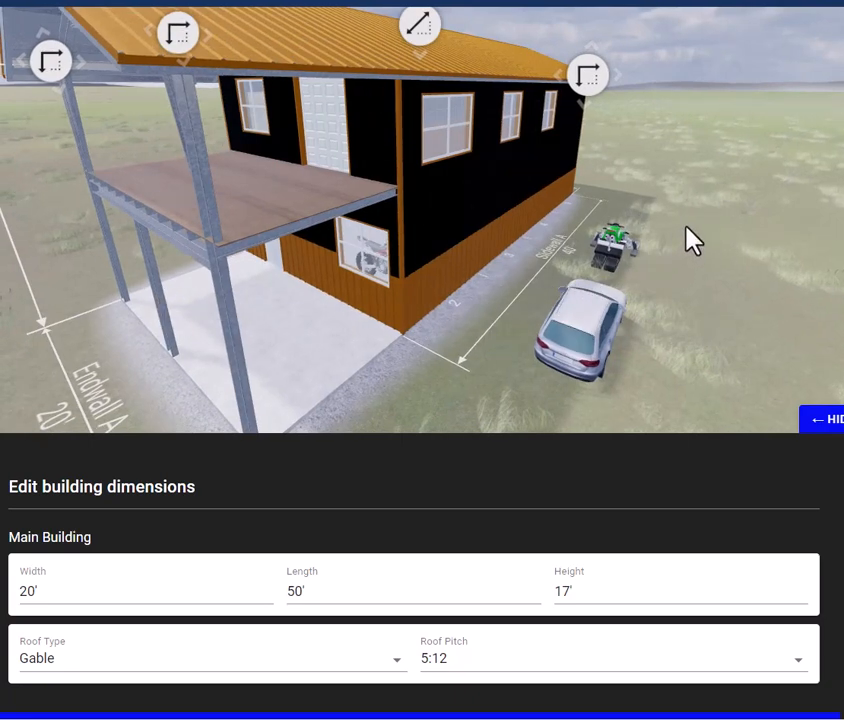
{"action": "scroll", "coordinate": [686, 240], "scroll_direction": "down", "scroll_amount": 5}
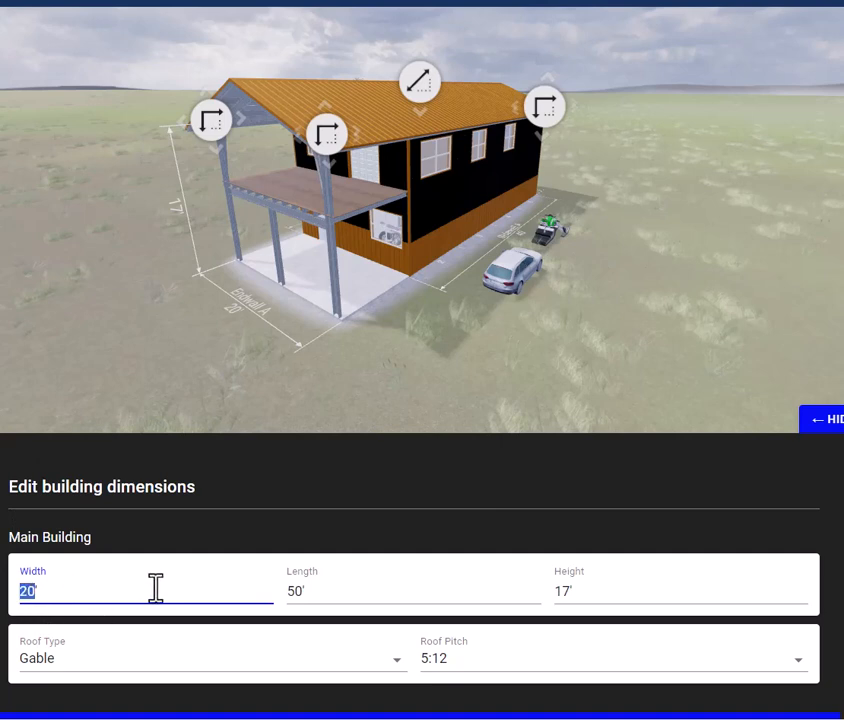
{"action": "type", "text": "'"}
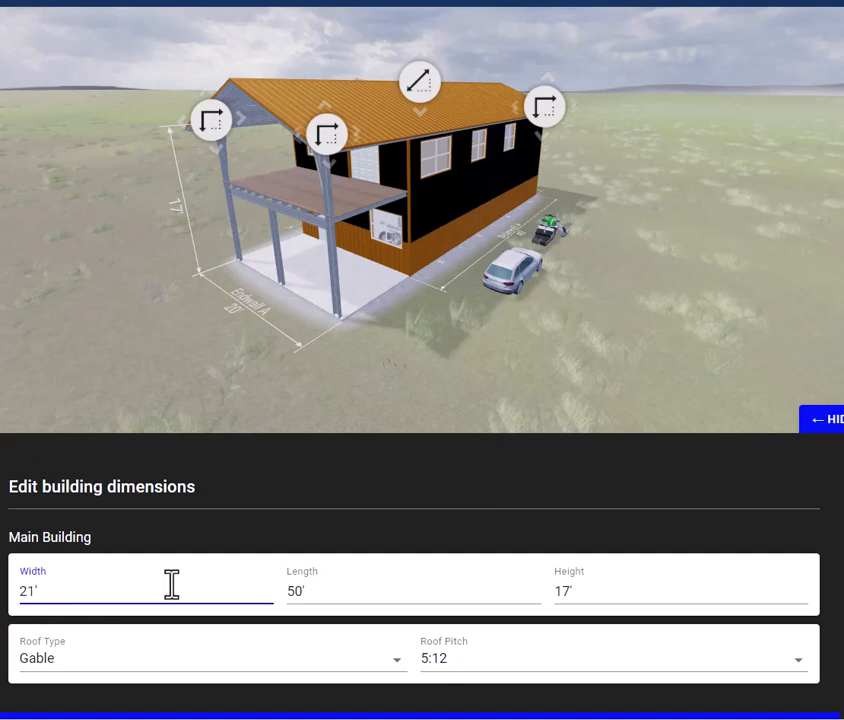
{"action": "left_click", "coordinate": [342, 487]}
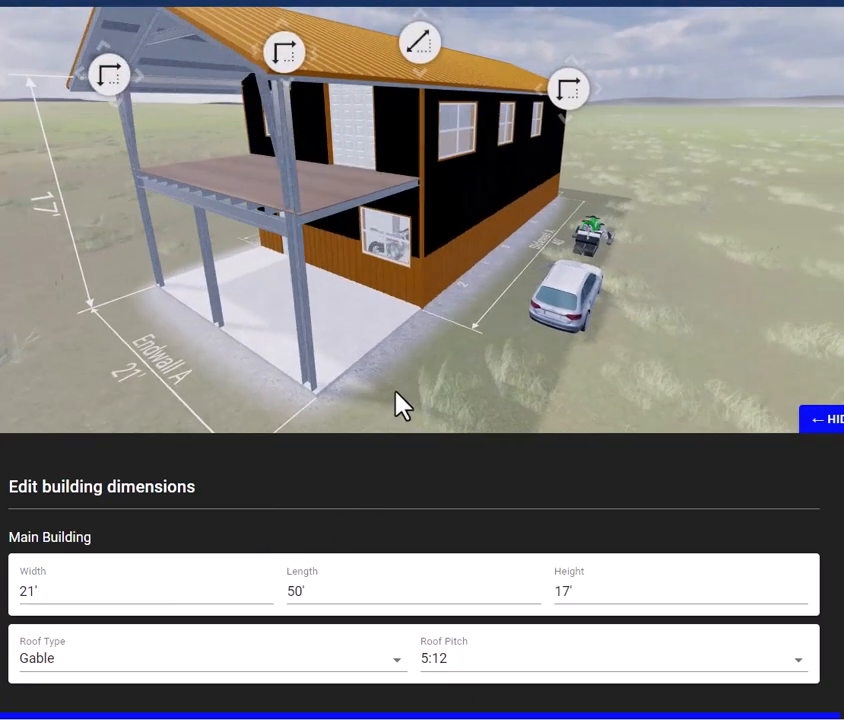
Step: Set the main building's length to 49'
{"action": "left_click_drag", "start_coordinate": [395, 391], "coordinate": [310, 387]}
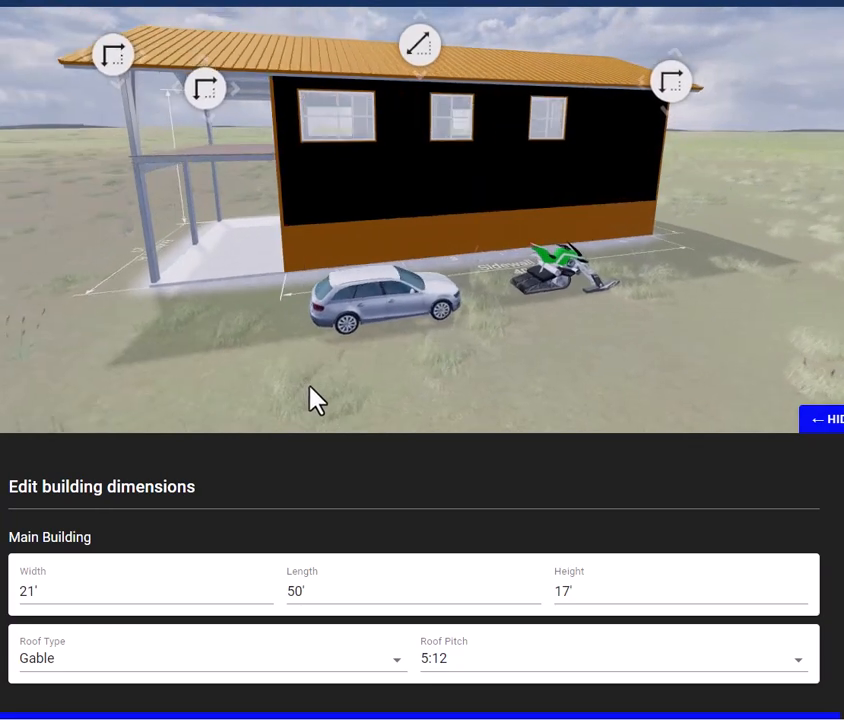
{"action": "left_click", "coordinate": [300, 592]}
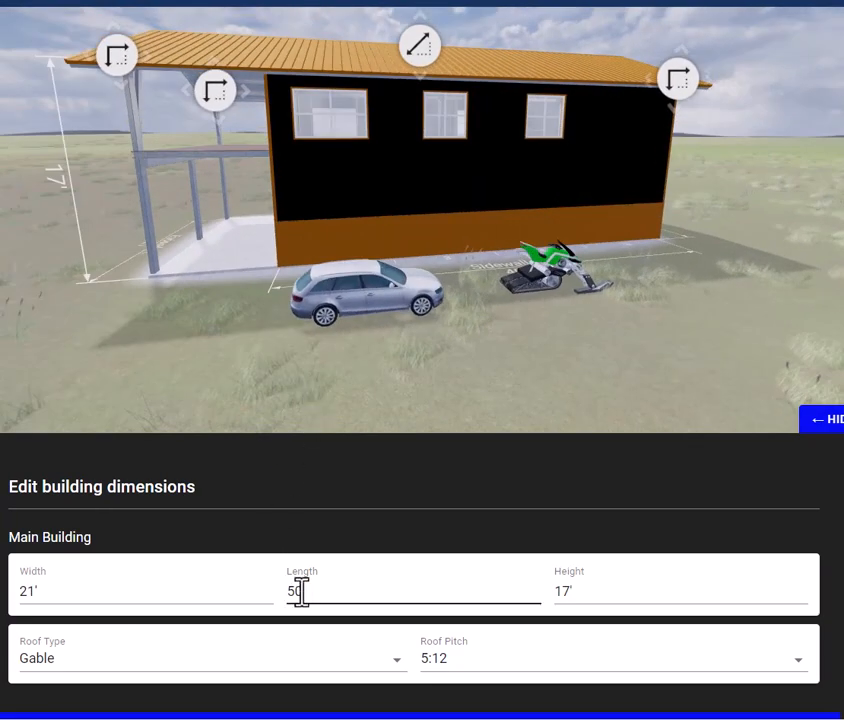
{"action": "left_click_drag", "start_coordinate": [300, 592], "coordinate": [288, 594]}
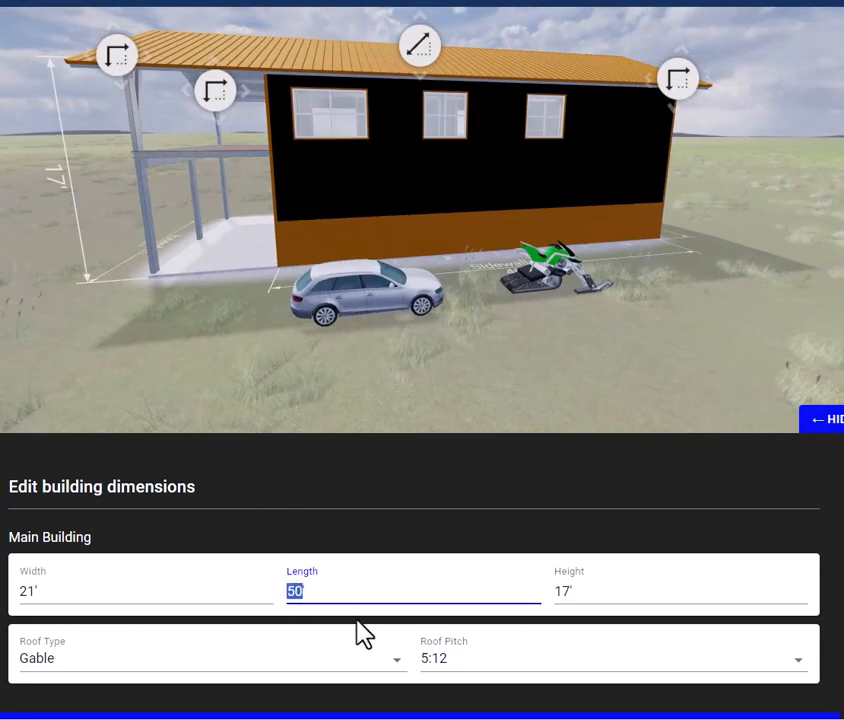
{"action": "type", "text": "49"}
{"action": "left_click", "coordinate": [458, 475]}
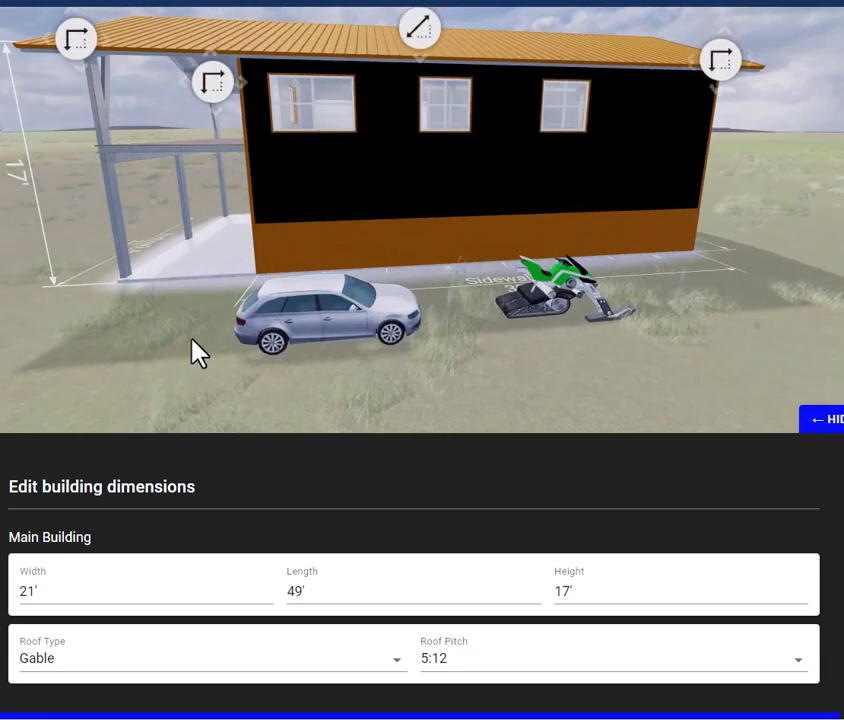
Step: Set the main building's height to 16'
{"action": "left_click", "coordinate": [571, 591]}
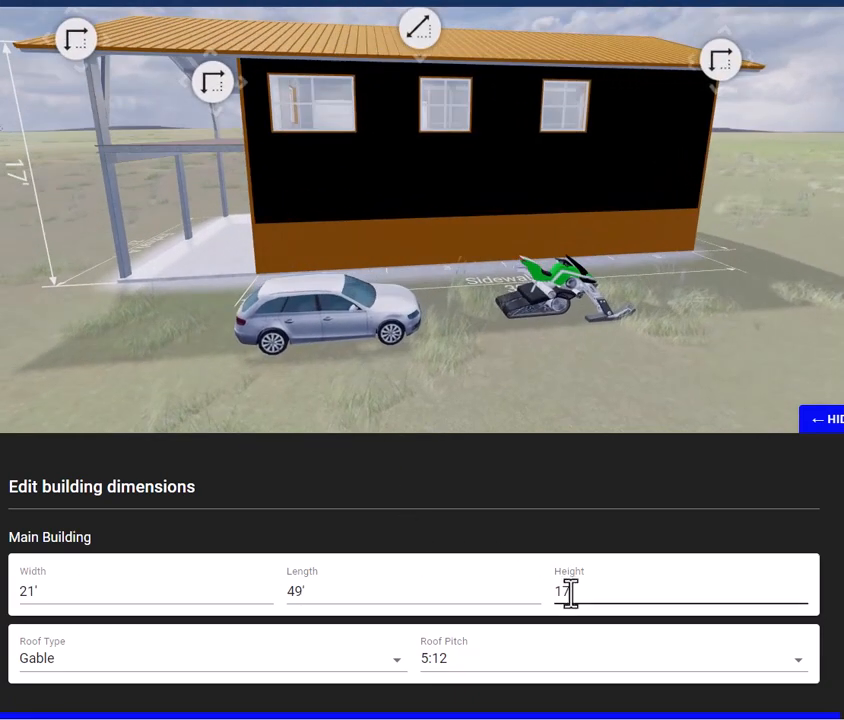
{"action": "left_click_drag", "start_coordinate": [571, 593], "coordinate": [565, 593]}
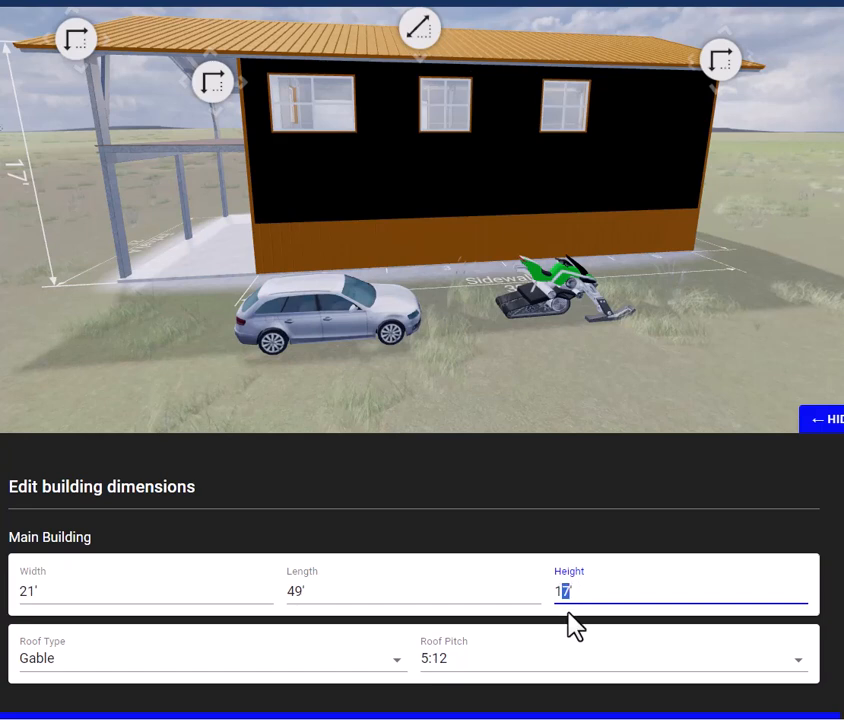
{"action": "type", "text": "6"}
{"action": "left_click", "coordinate": [636, 508]}
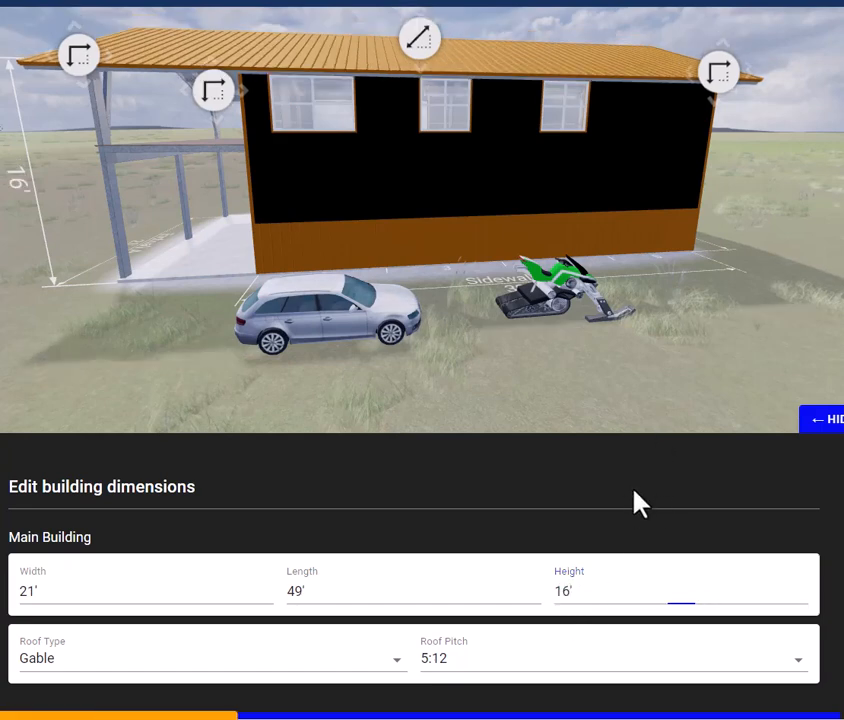
Step: Review the roof type options, keeping Gable, and set the main building's roof pitch to 4:12
{"action": "scroll", "coordinate": [625, 373], "scroll_direction": "down", "scroll_amount": 1}
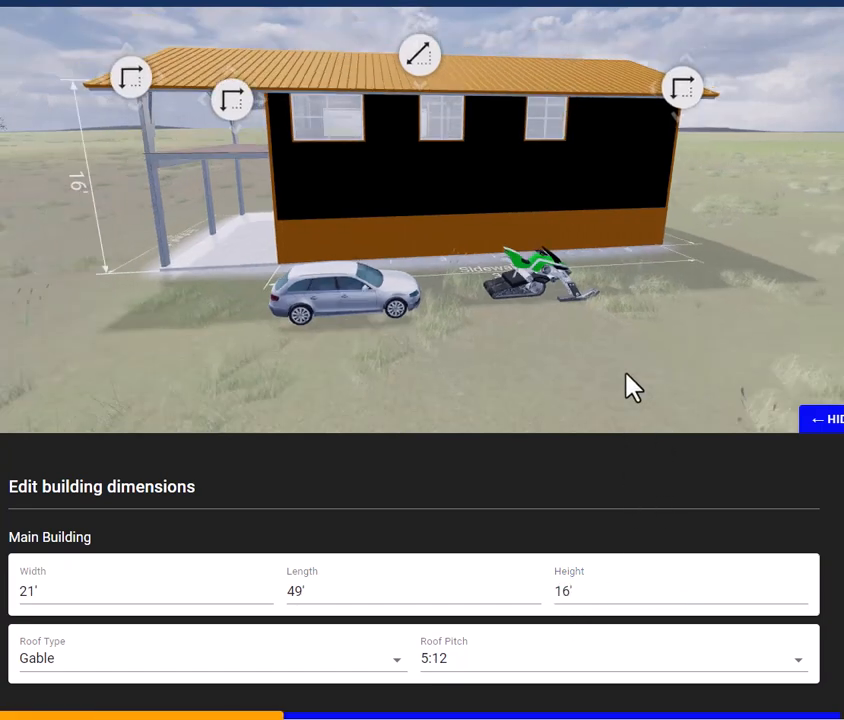
{"action": "scroll", "coordinate": [625, 373], "scroll_direction": "down", "scroll_amount": 1}
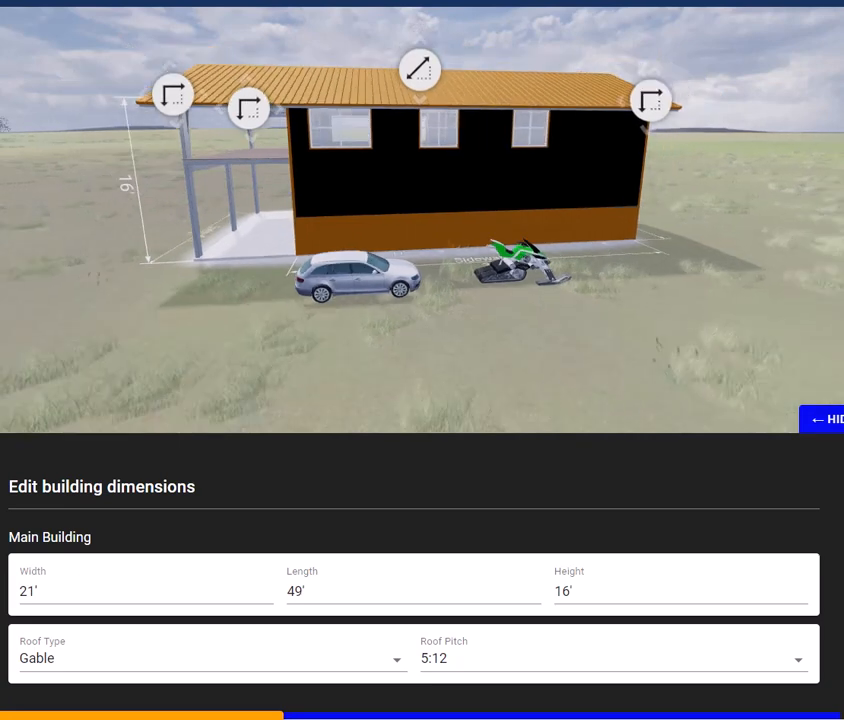
{"action": "scroll", "coordinate": [414, 576], "scroll_direction": "down", "scroll_amount": 1}
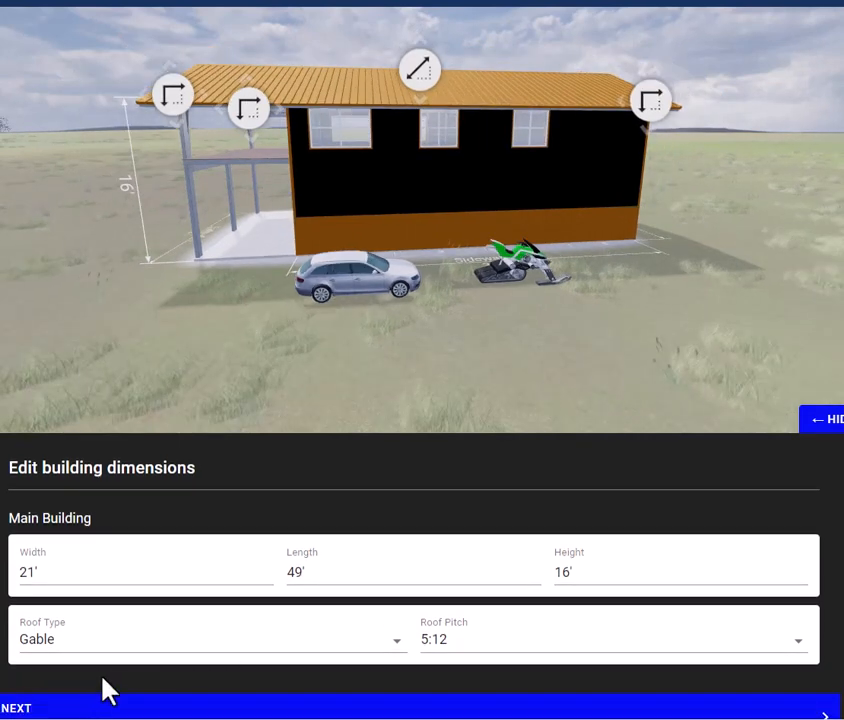
{"action": "left_click", "coordinate": [402, 643]}
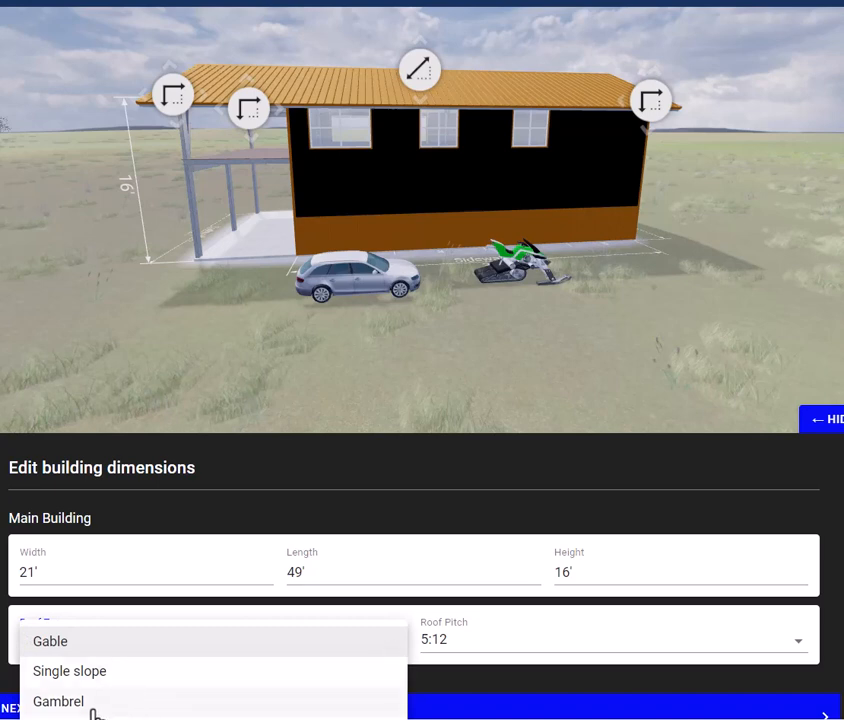
{"action": "left_click", "coordinate": [388, 478]}
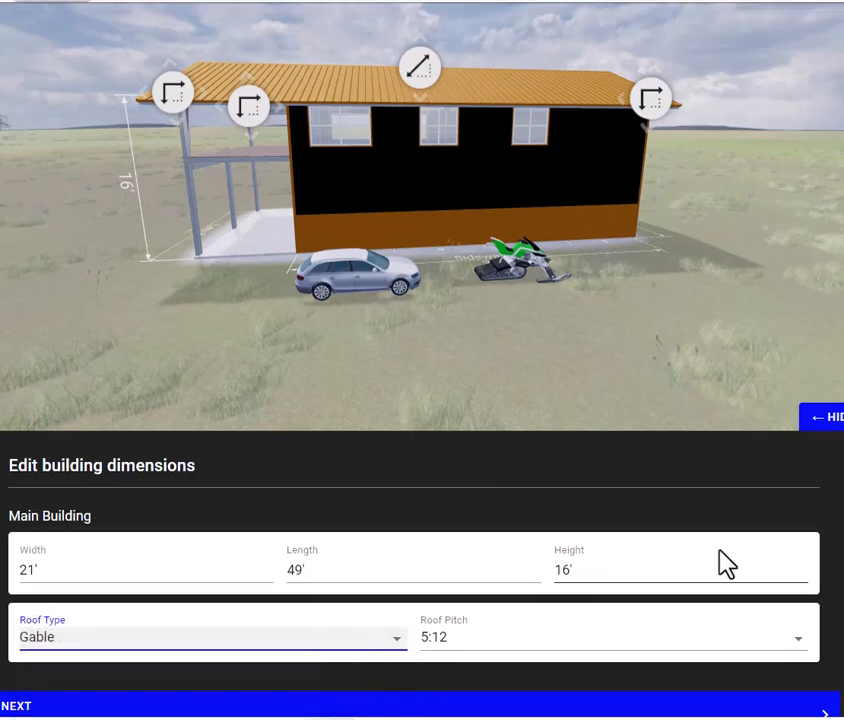
{"action": "left_click", "coordinate": [807, 648]}
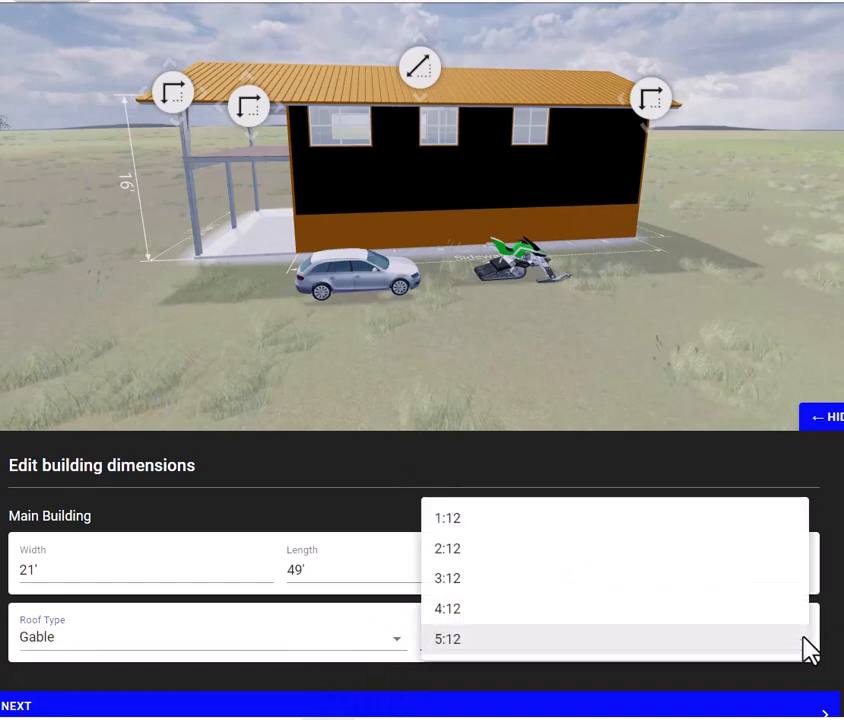
{"action": "left_click", "coordinate": [472, 612]}
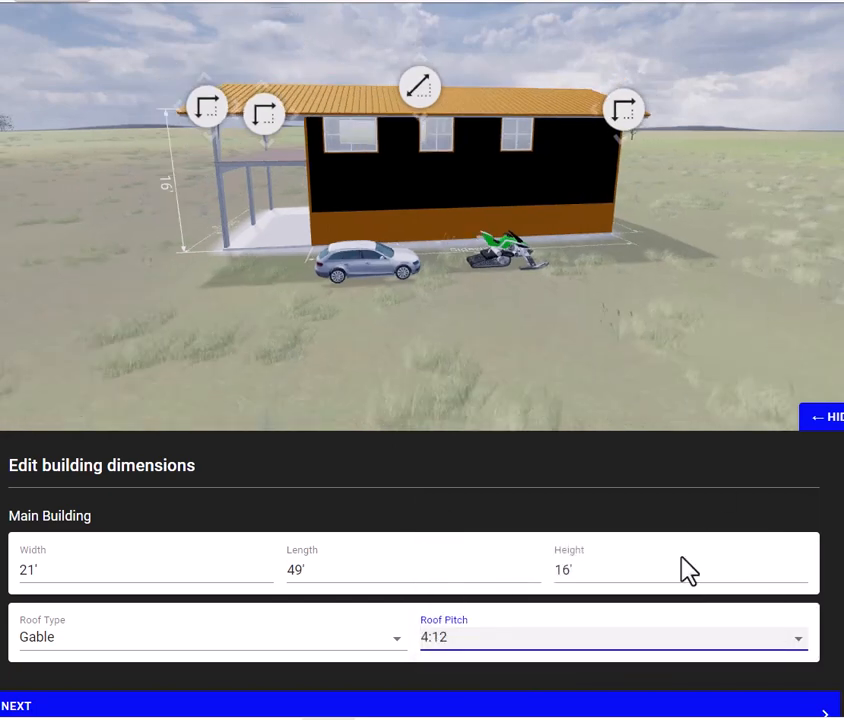
Step: Proceed to the building editing stage, dismiss the Edit tool help, and set the wall color to Patina Green
{"action": "left_click", "coordinate": [61, 706]}
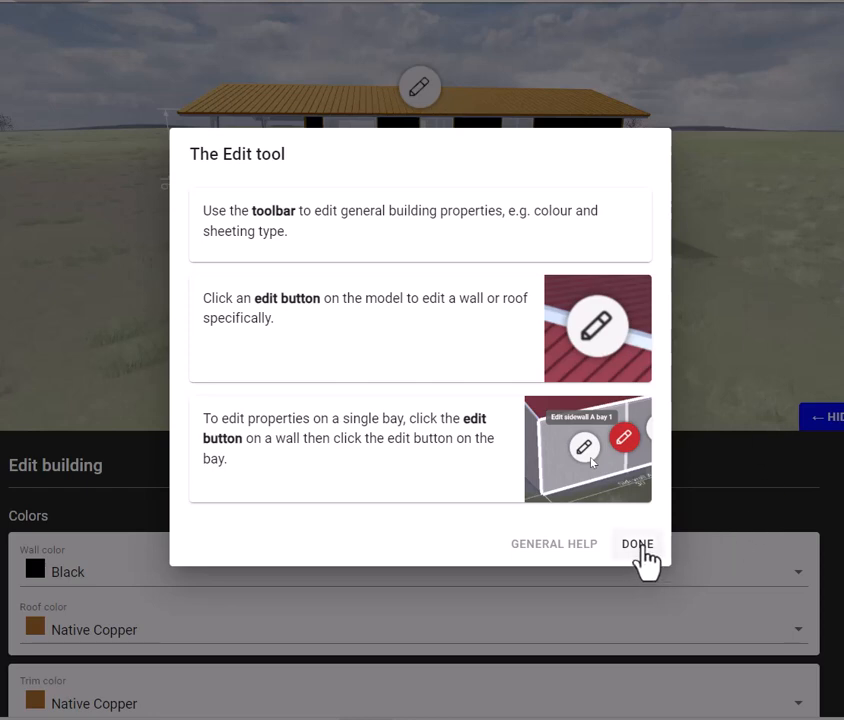
{"action": "left_click", "coordinate": [640, 548]}
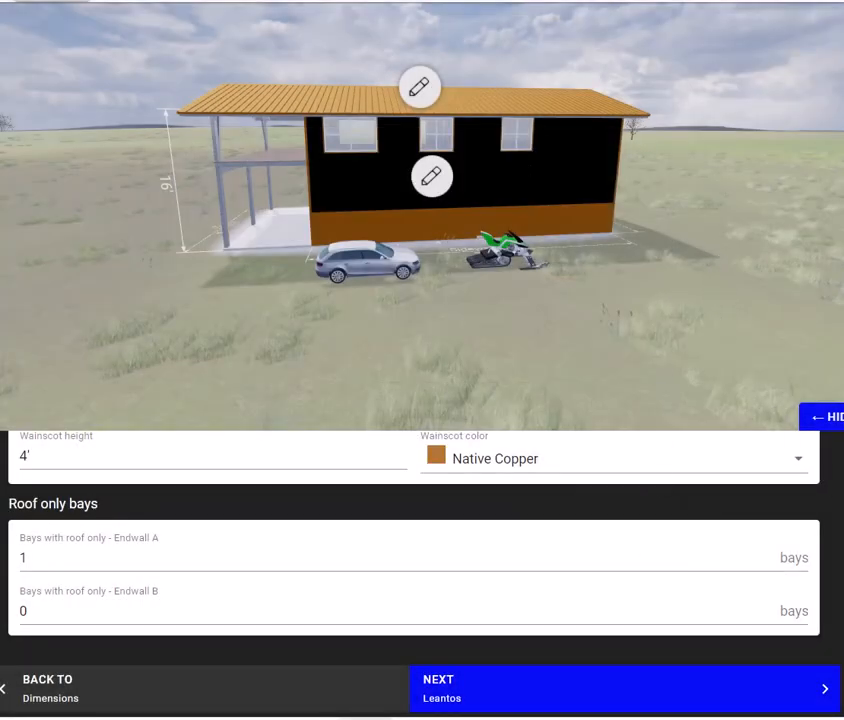
{"action": "scroll", "coordinate": [414, 570], "scroll_direction": "up", "scroll_amount": 10}
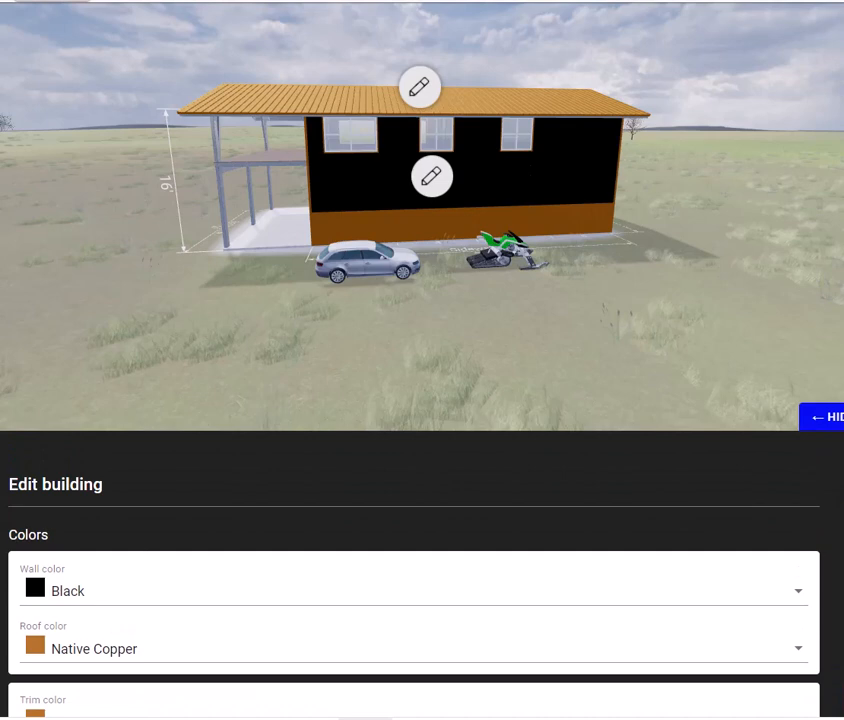
{"action": "scroll", "coordinate": [414, 570], "scroll_direction": "down", "scroll_amount": 2}
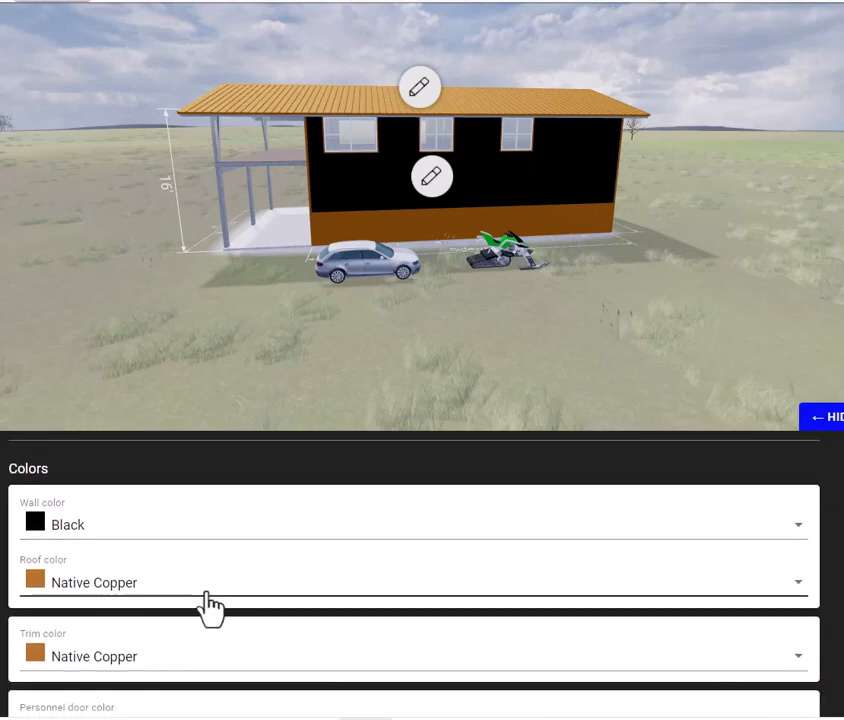
{"action": "left_click", "coordinate": [76, 525]}
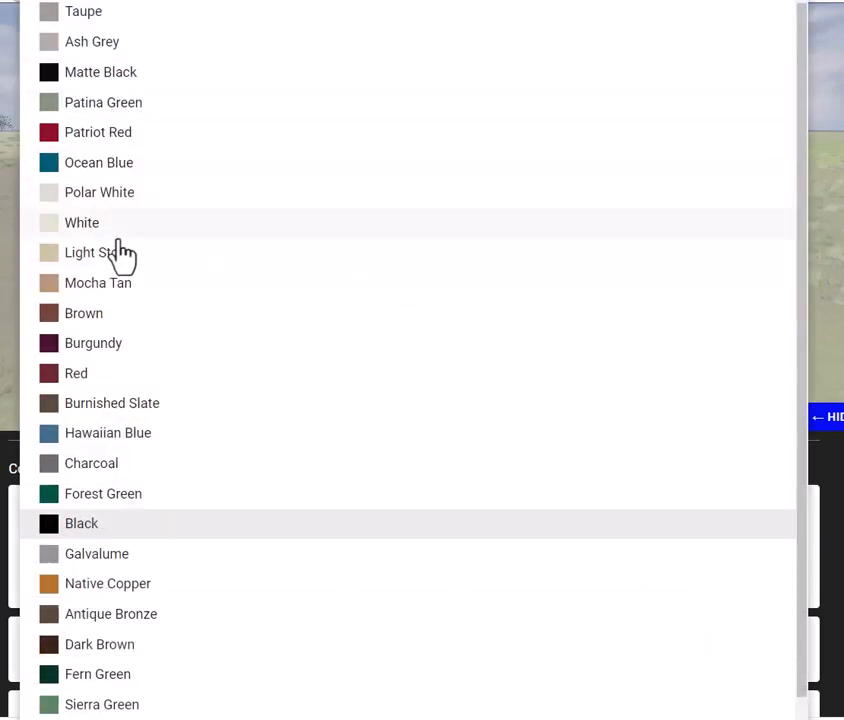
{"action": "left_click", "coordinate": [115, 106]}
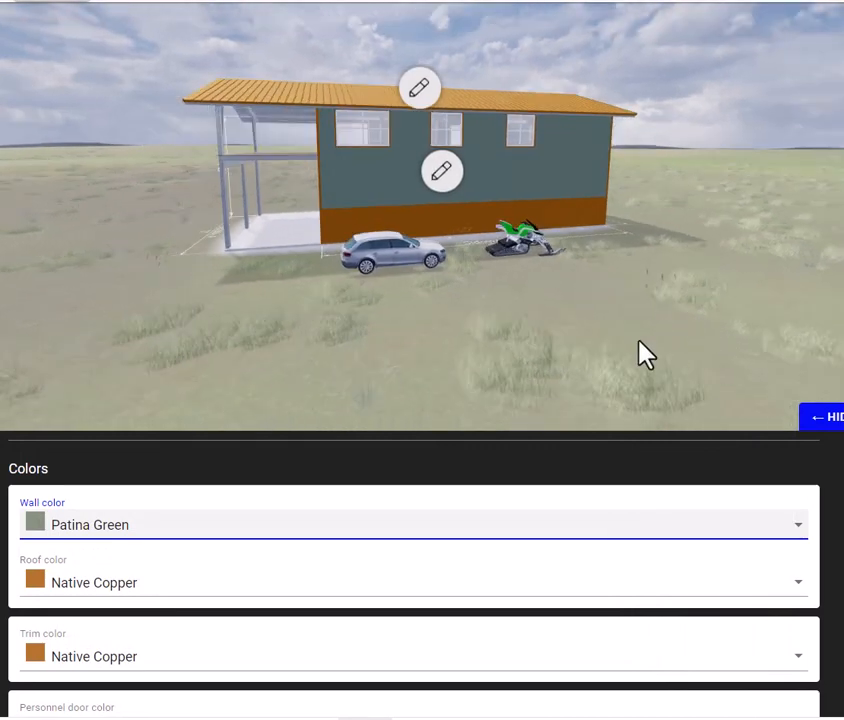
Step: Set the building's roof overhang to 1'
{"action": "scroll", "coordinate": [414, 580], "scroll_direction": "down", "scroll_amount": 3}
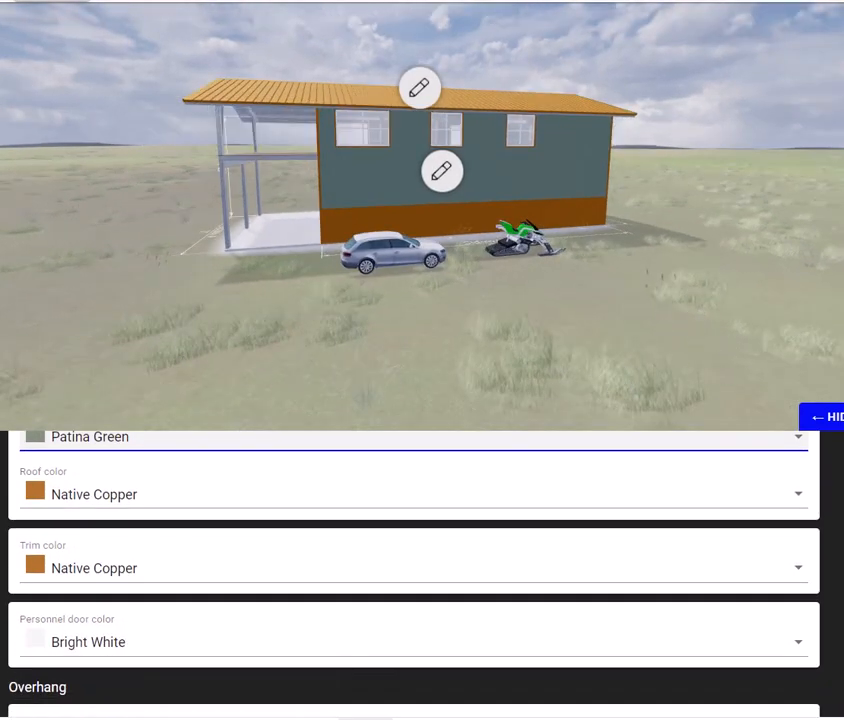
{"action": "scroll", "coordinate": [497, 612], "scroll_direction": "down", "scroll_amount": 4}
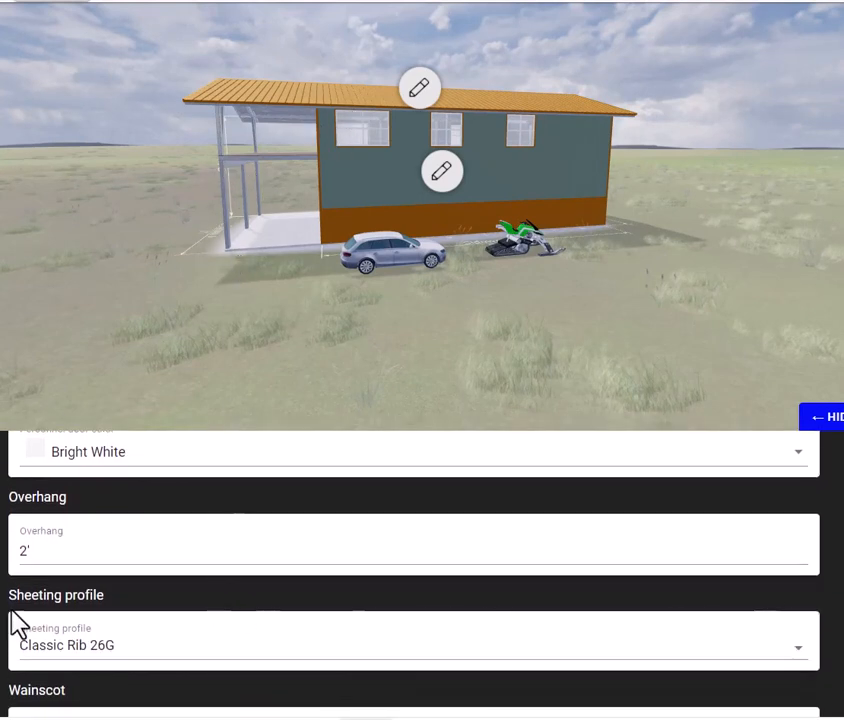
{"action": "left_click", "coordinate": [27, 553]}
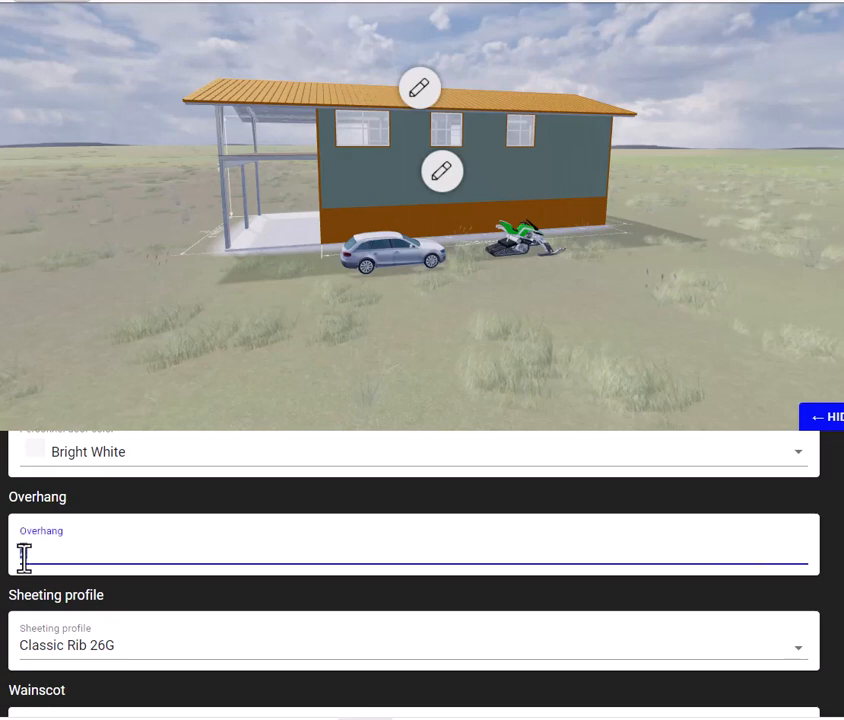
{"action": "type", "text": "2"}
{"action": "type", "text": "'"}
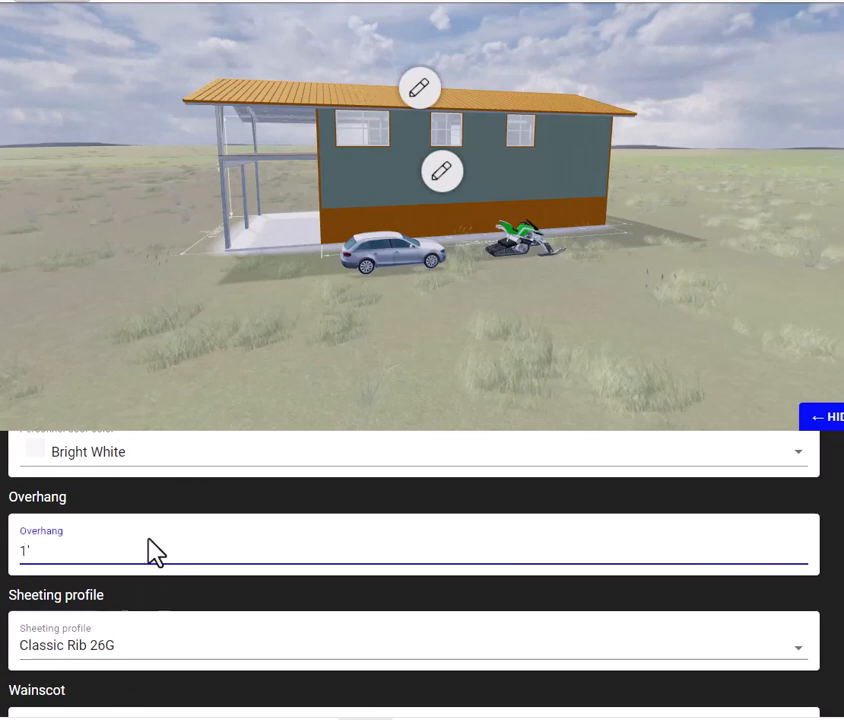
{"action": "left_click", "coordinate": [240, 510]}
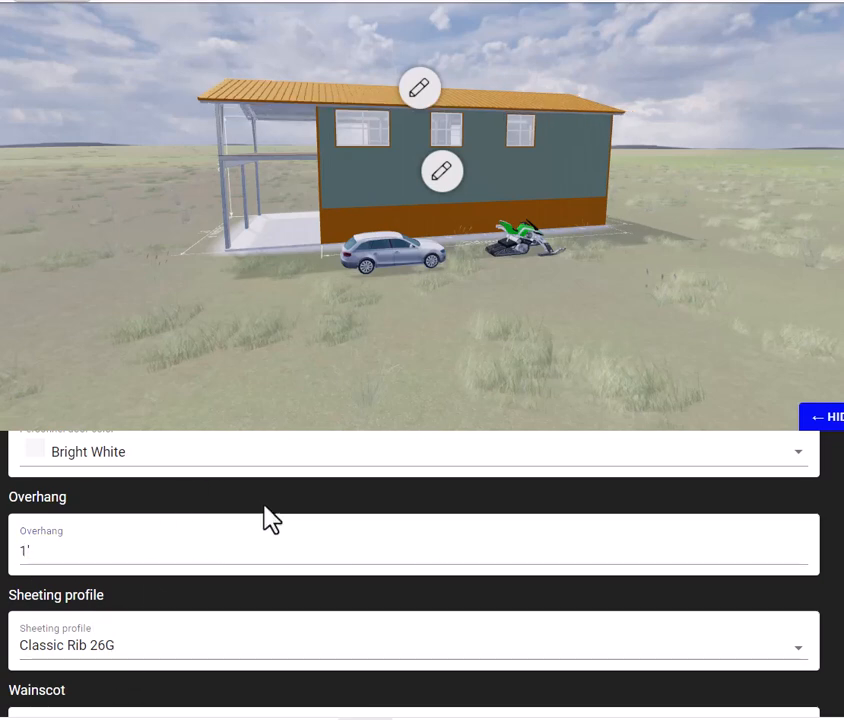
Step: Review the available sheeting profiles and keep Classic Rib 26G selected
{"action": "scroll", "coordinate": [313, 535], "scroll_direction": "down", "scroll_amount": 2}
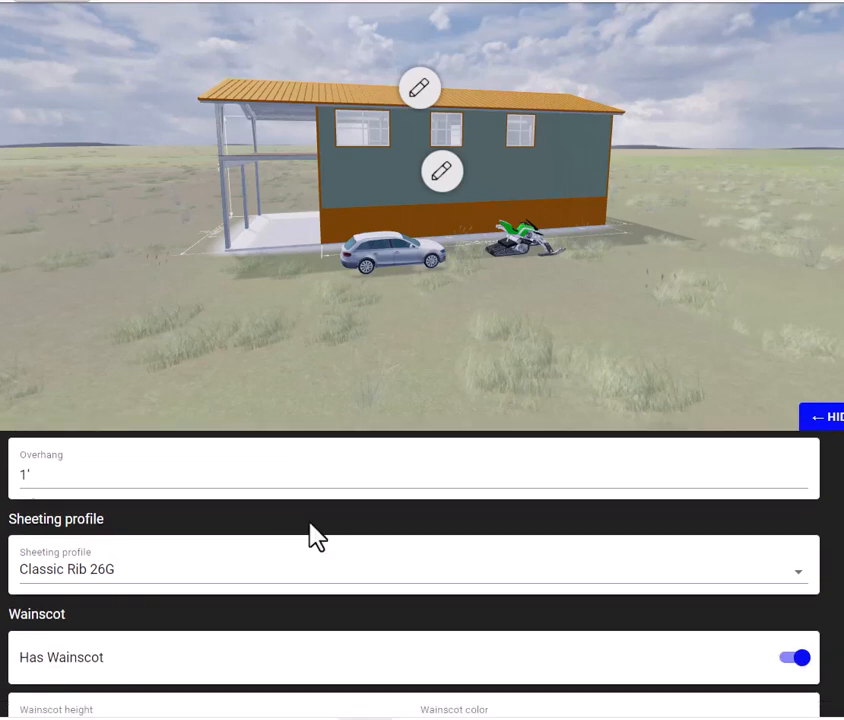
{"action": "left_click", "coordinate": [102, 590]}
{"action": "left_click", "coordinate": [263, 374]}
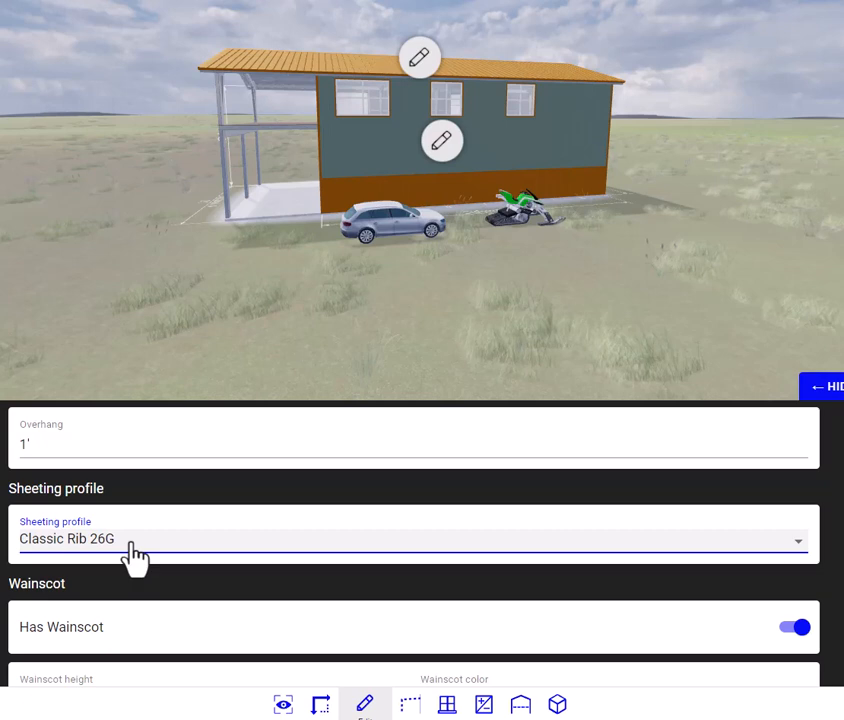
{"action": "left_click", "coordinate": [799, 550]}
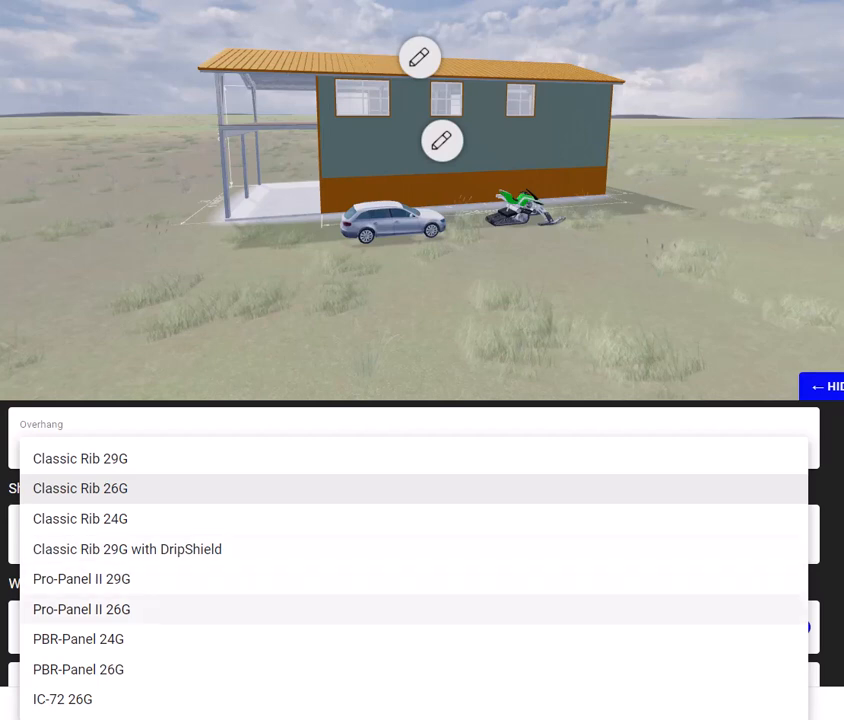
{"action": "left_click", "coordinate": [102, 486]}
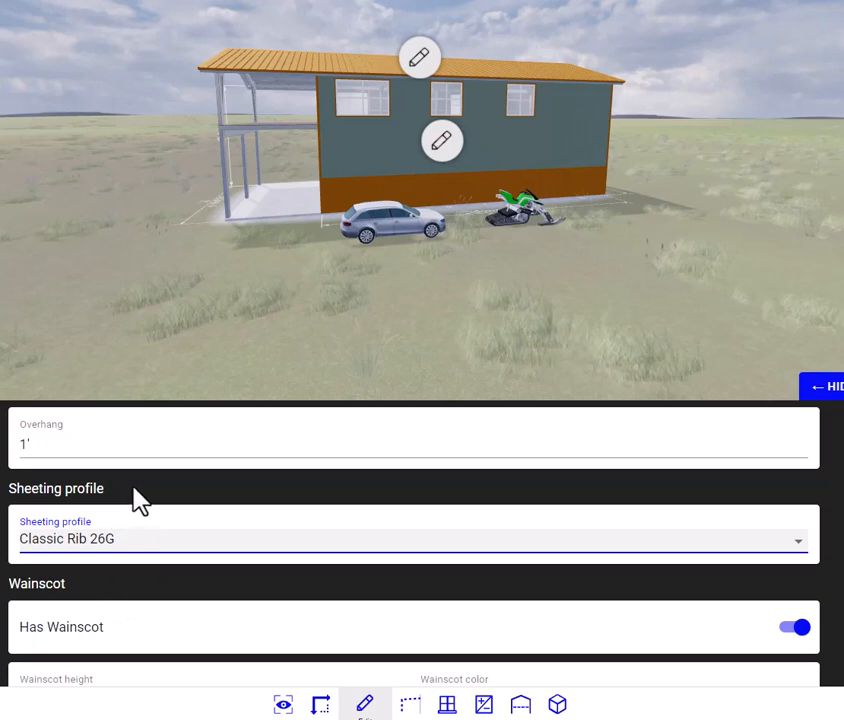
{"action": "scroll", "coordinate": [445, 527], "scroll_direction": "down", "scroll_amount": 3}
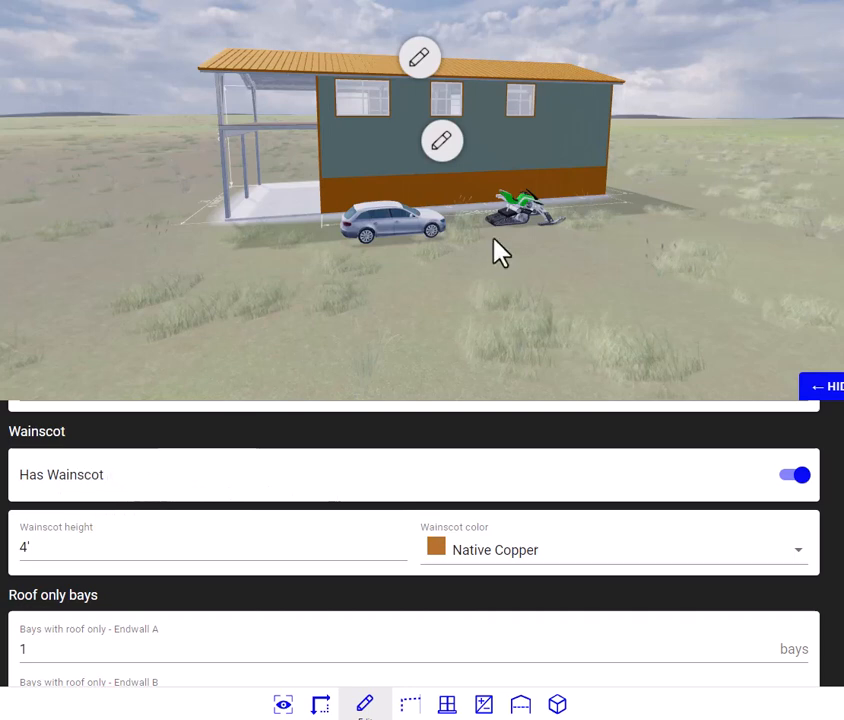
Step: Switch the wainscot off and back on, and set its height to 3'
{"action": "left_click", "coordinate": [790, 476]}
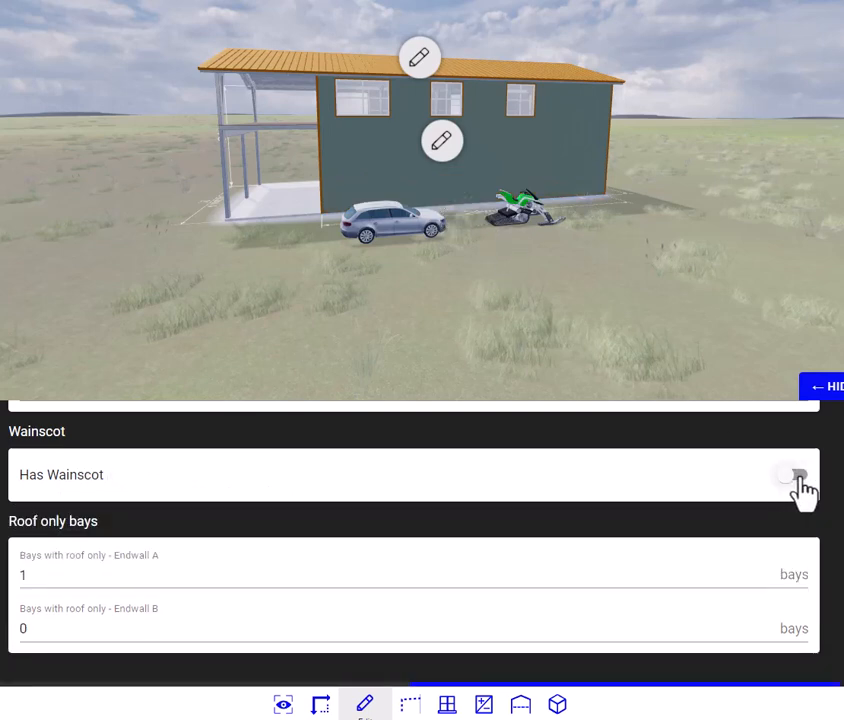
{"action": "left_click", "coordinate": [797, 476]}
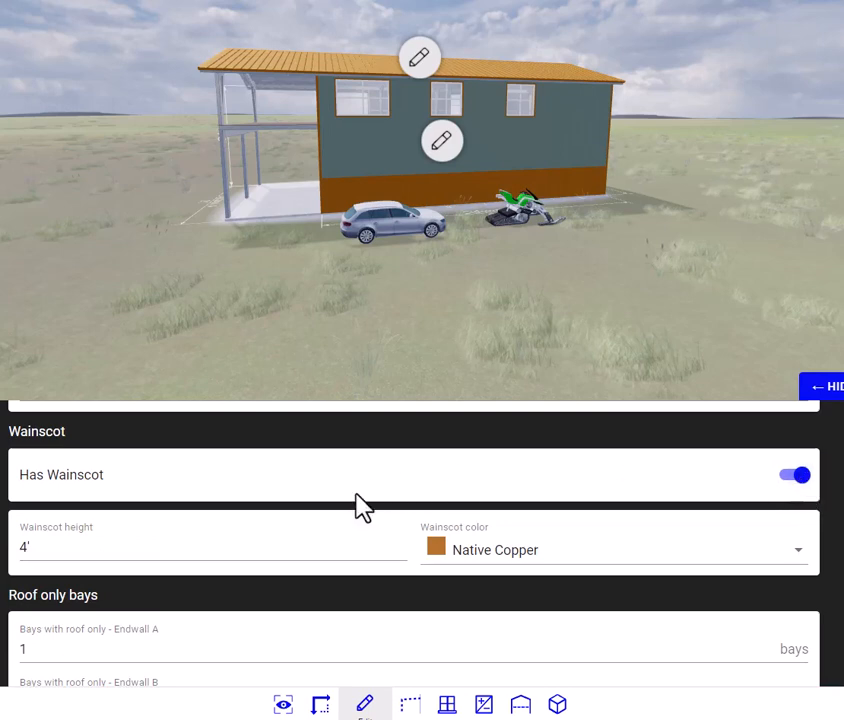
{"action": "left_click", "coordinate": [27, 551]}
{"action": "type", "text": "4'"}
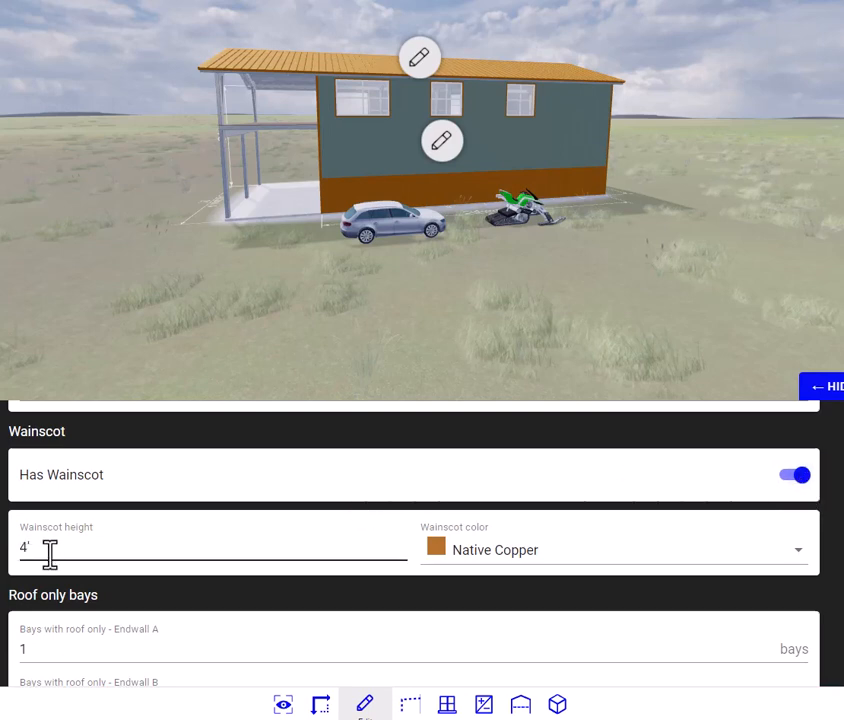
{"action": "left_click_drag", "start_coordinate": [24, 557], "coordinate": [92, 557]}
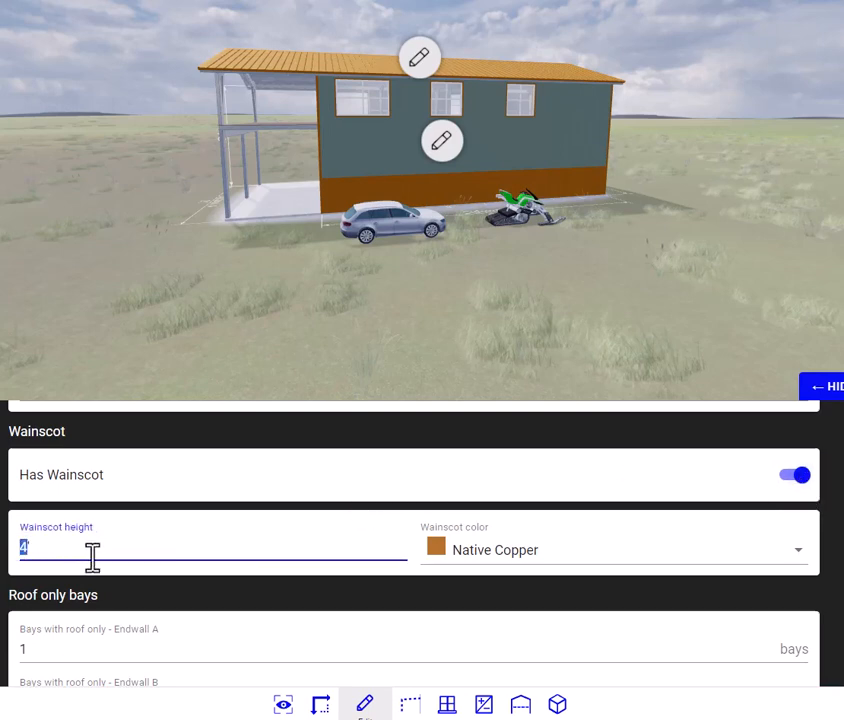
{"action": "type", "text": "3'"}
{"action": "left_click", "coordinate": [221, 444]}
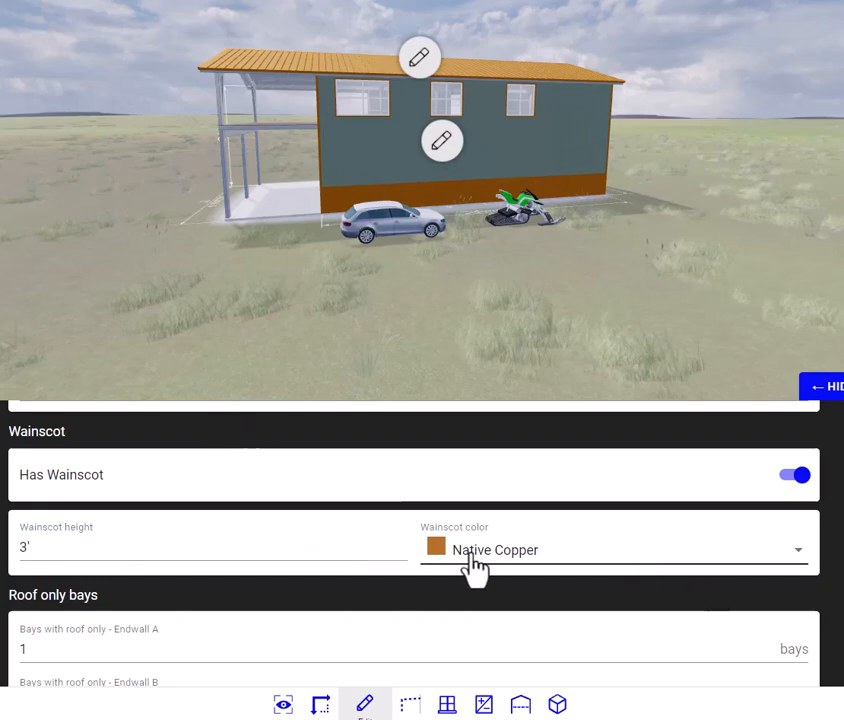
Step: Review the wainscot color options, keeping Native Copper, and examine the roof-only bay settings for both endwalls
{"action": "left_click", "coordinate": [518, 563]}
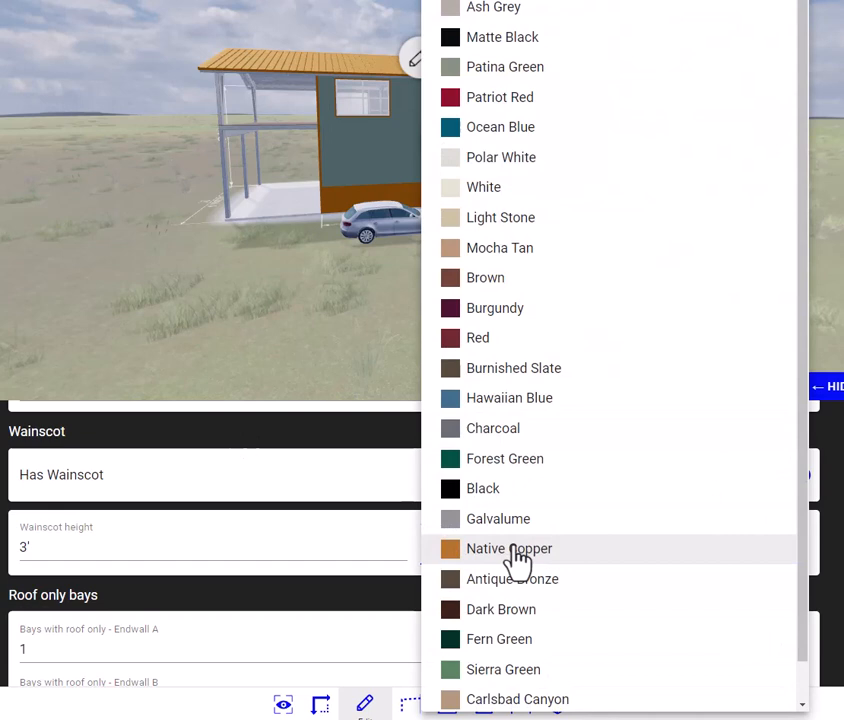
{"action": "left_click", "coordinate": [518, 563]}
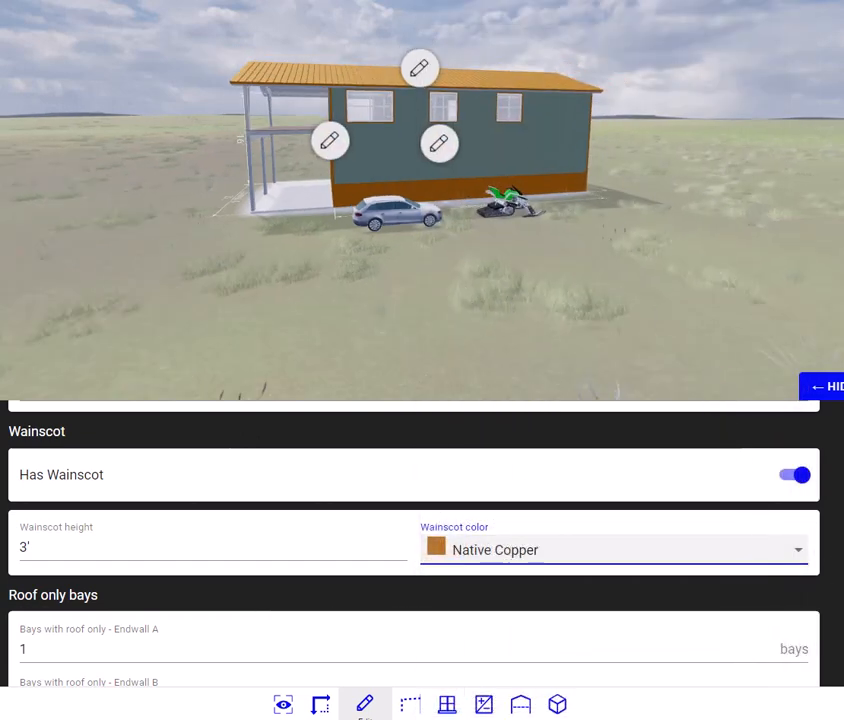
{"action": "scroll", "coordinate": [413, 540], "scroll_direction": "down", "scroll_amount": 2}
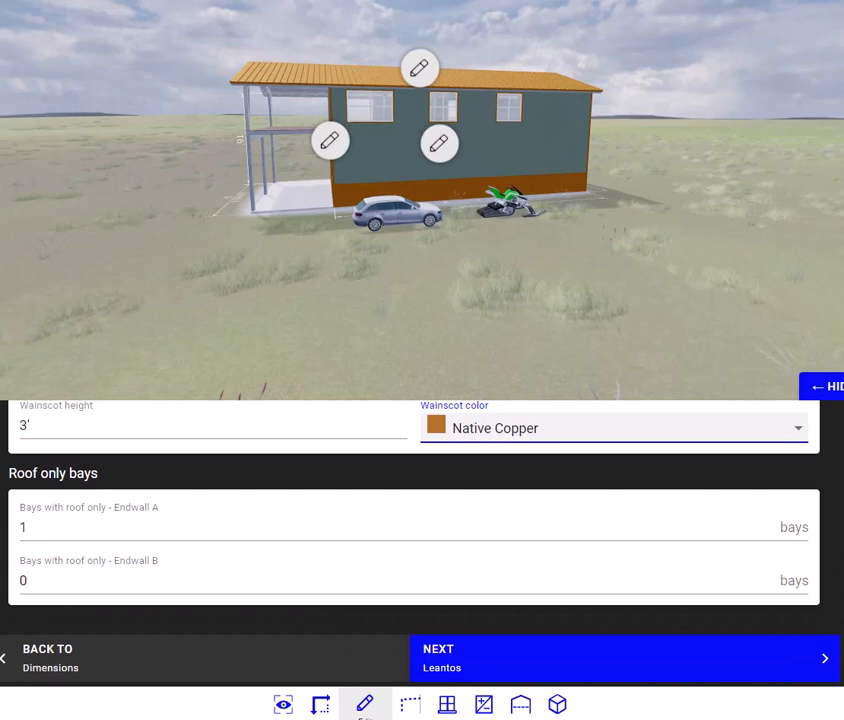
{"action": "scroll", "coordinate": [413, 540], "scroll_direction": "up", "scroll_amount": 1}
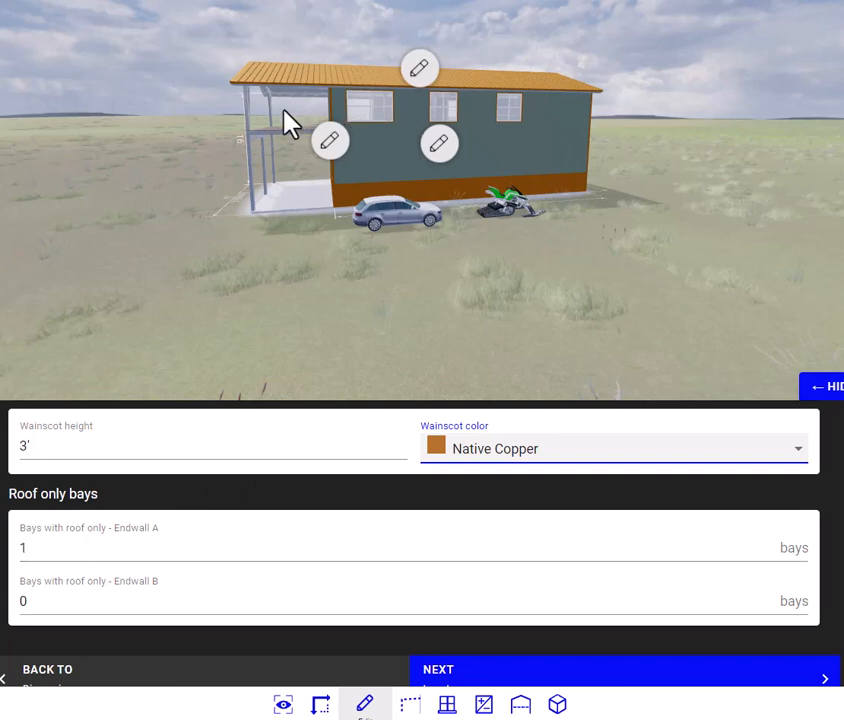
{"action": "scroll", "coordinate": [740, 600], "scroll_direction": "down", "scroll_amount": 1}
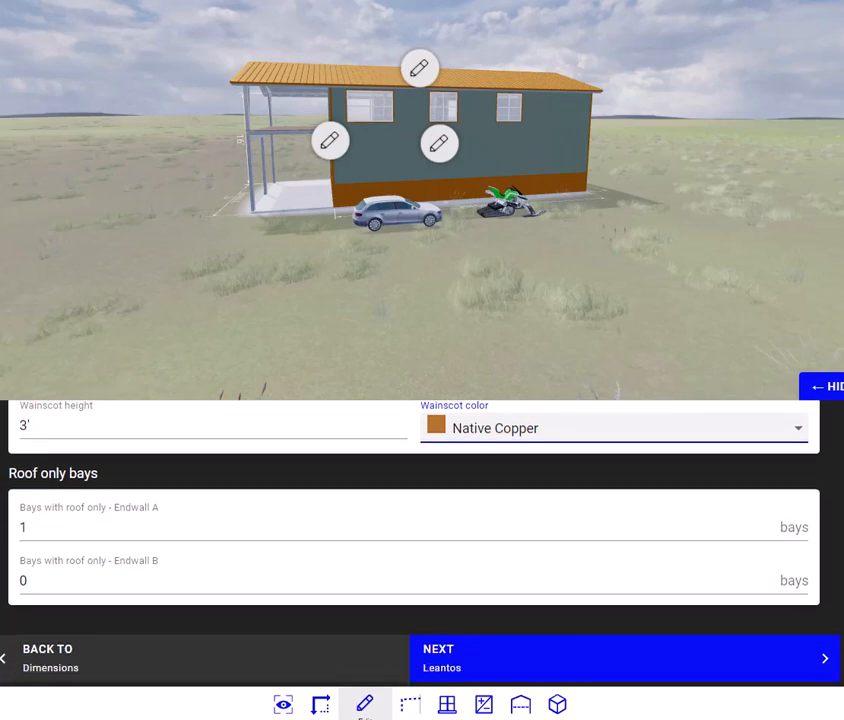
Step: Proceed to the lean-to stage, dismiss the Leantos tool help, and enable placing lean-tos in individual bays
{"action": "left_click", "coordinate": [495, 675]}
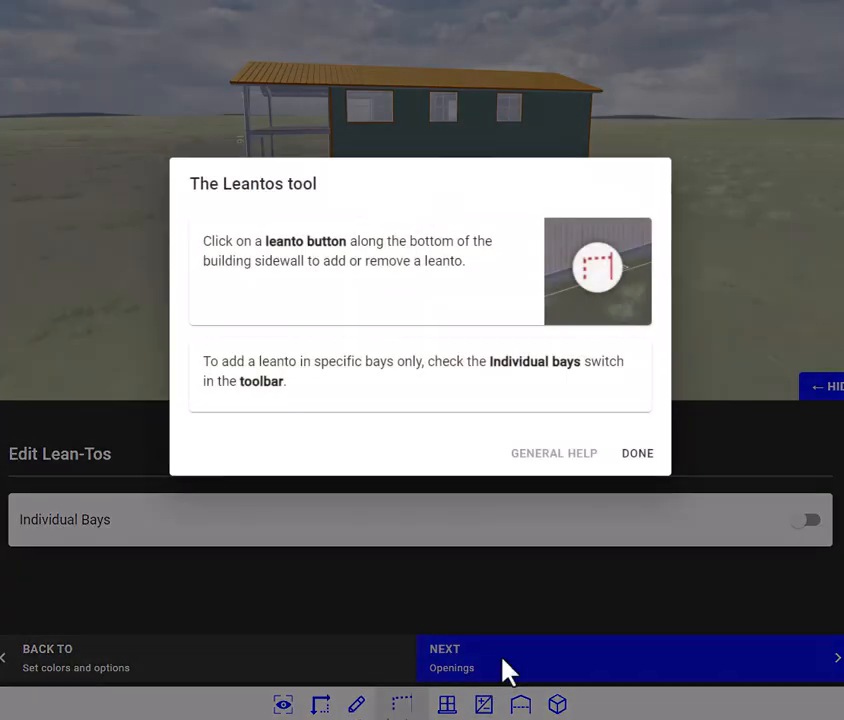
{"action": "left_click", "coordinate": [639, 456]}
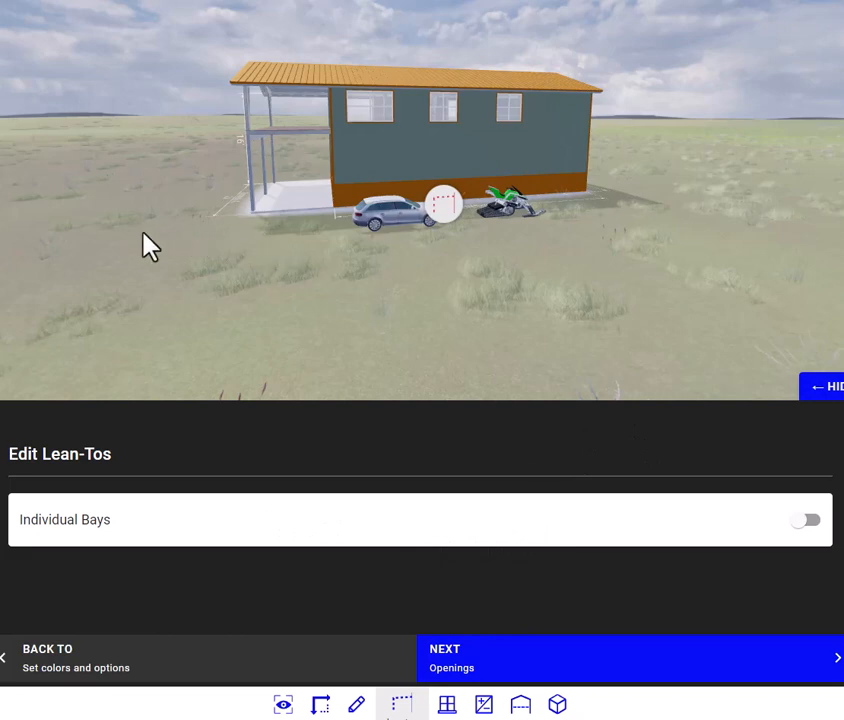
{"action": "left_click_drag", "start_coordinate": [100, 264], "coordinate": [222, 286]}
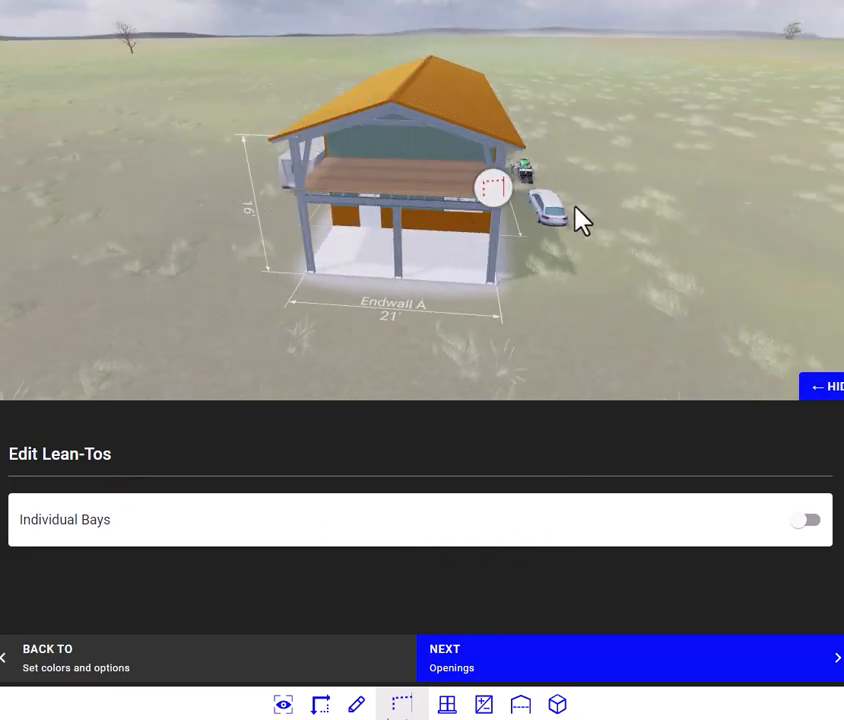
{"action": "left_click_drag", "start_coordinate": [655, 318], "coordinate": [575, 292]}
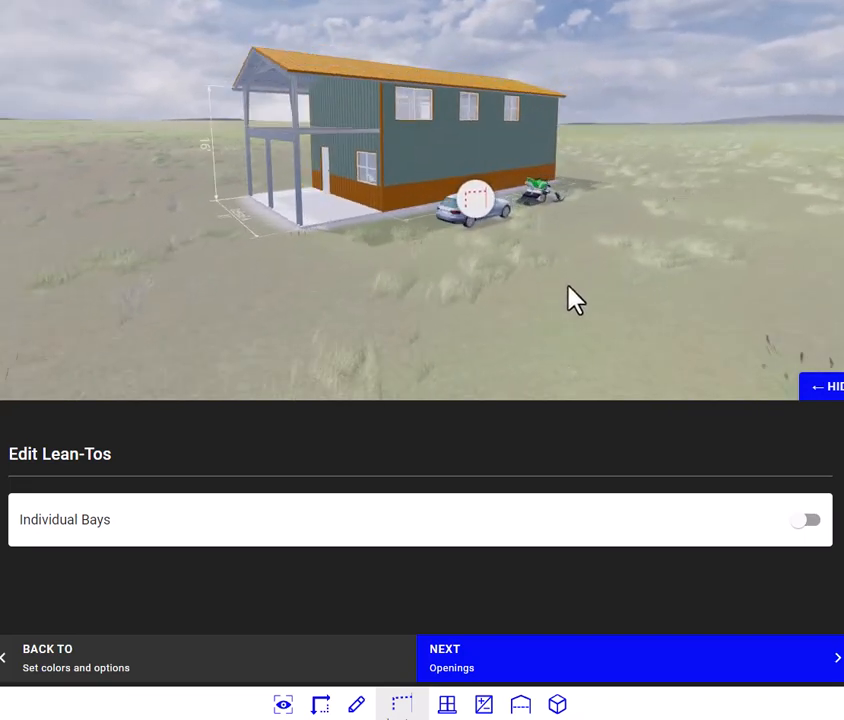
{"action": "left_click", "coordinate": [812, 521]}
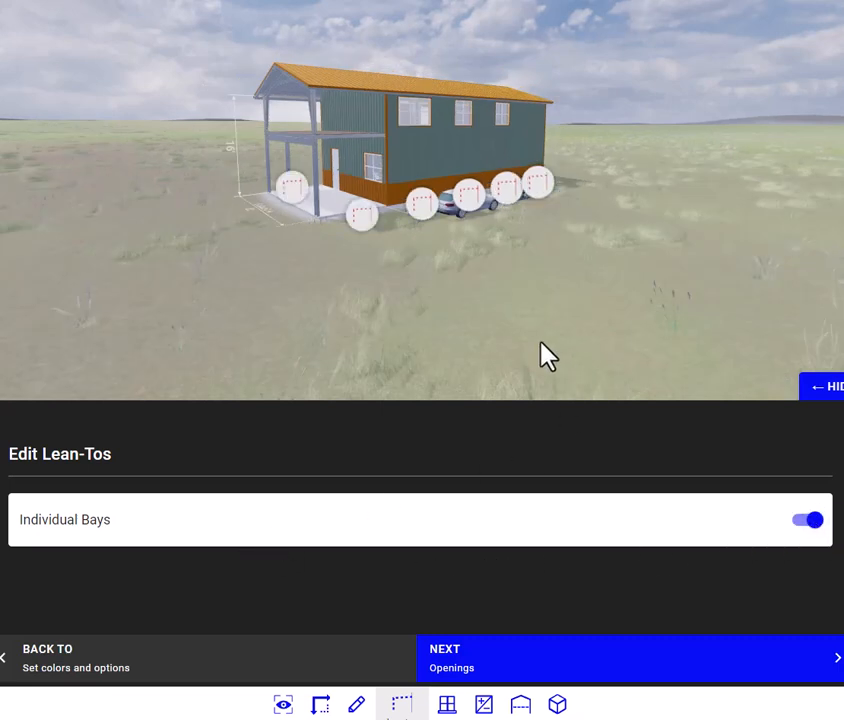
Step: Add a single-bay lean-to on both Sidewall A and Sidewall B, at the enclosed bay next to the open porch
{"action": "left_click_drag", "start_coordinate": [541, 341], "coordinate": [541, 365]}
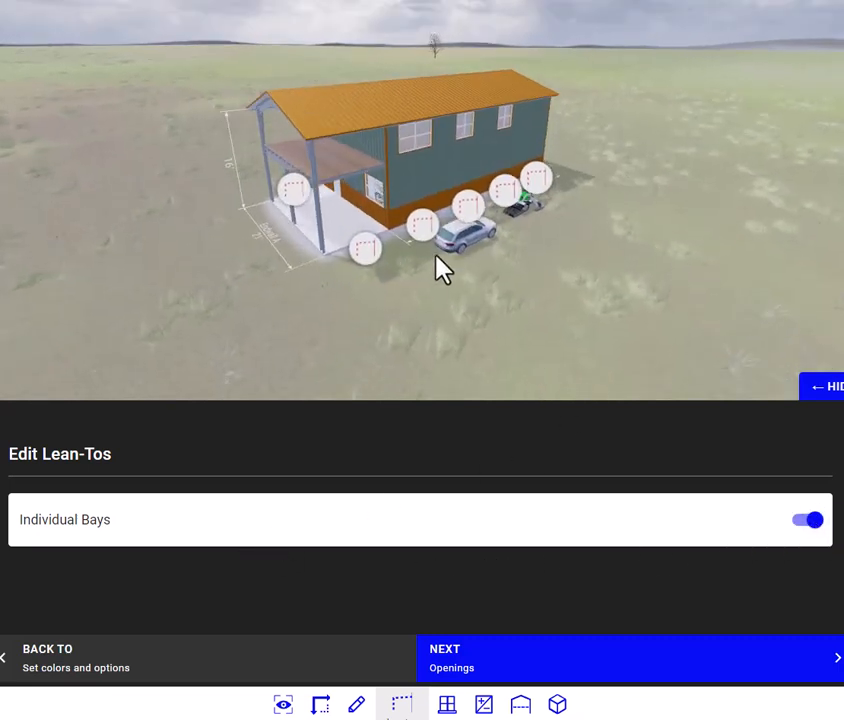
{"action": "left_click", "coordinate": [419, 227]}
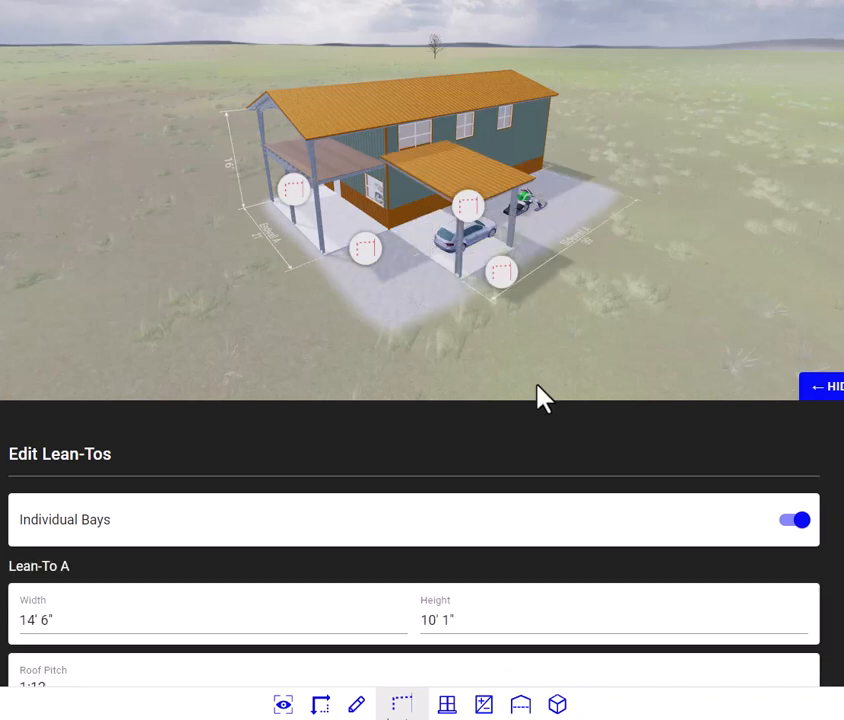
{"action": "left_click_drag", "start_coordinate": [595, 330], "coordinate": [801, 339]}
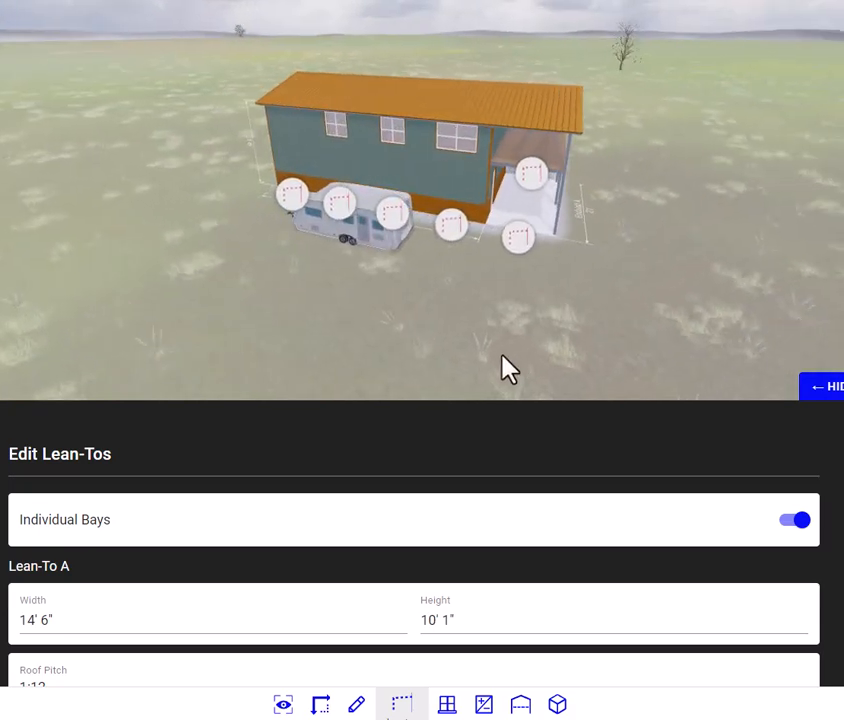
{"action": "left_click", "coordinate": [450, 227]}
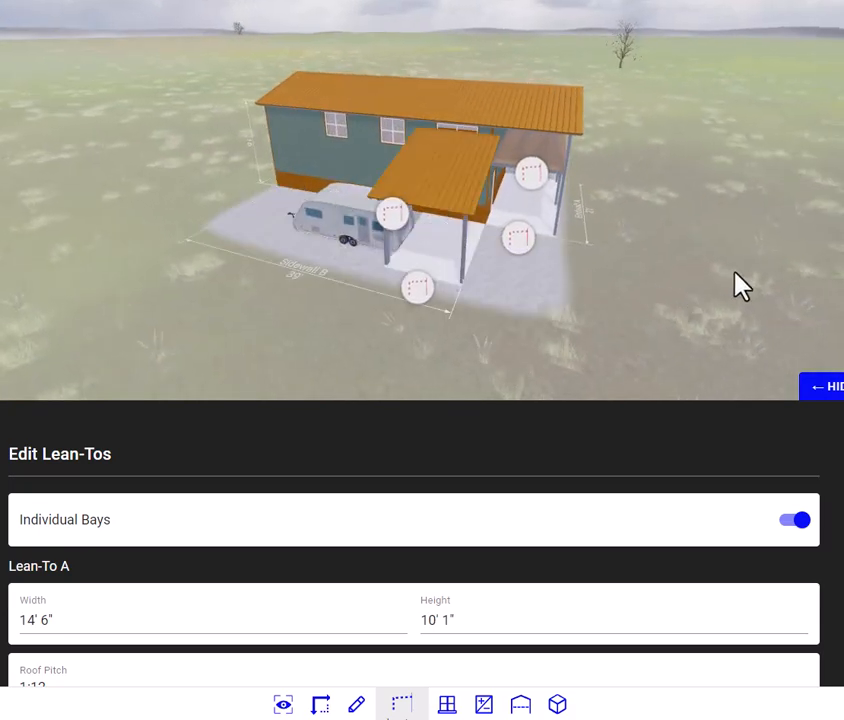
Step: Compare the two lean-tos' dimensions and set Lean-To B's height to 10' 1"
{"action": "left_click_drag", "start_coordinate": [740, 285], "coordinate": [604, 260]}
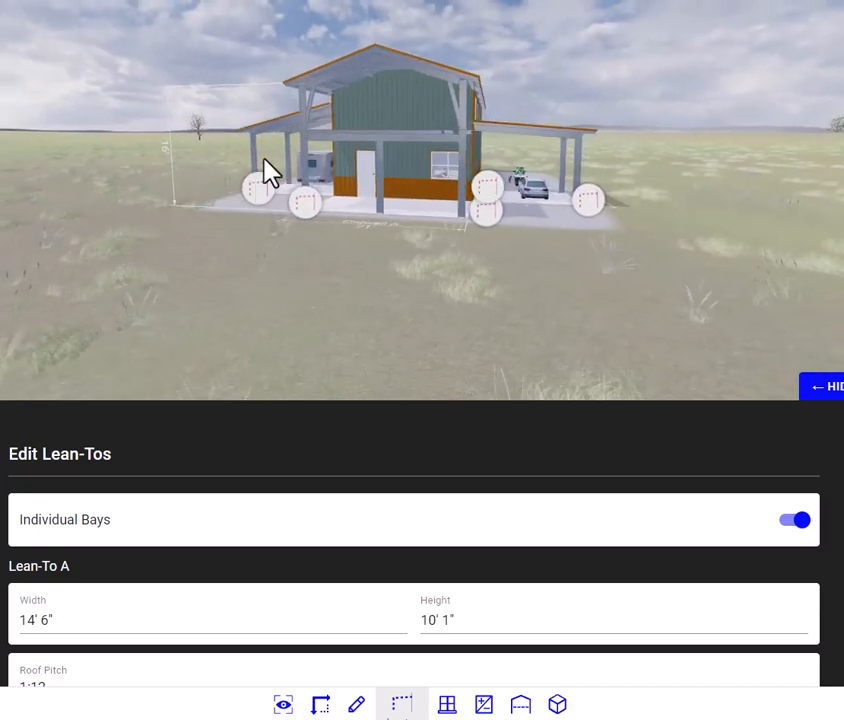
{"action": "left_click_drag", "start_coordinate": [486, 292], "coordinate": [514, 317]}
{"action": "scroll", "coordinate": [414, 560], "scroll_direction": "down", "scroll_amount": 3}
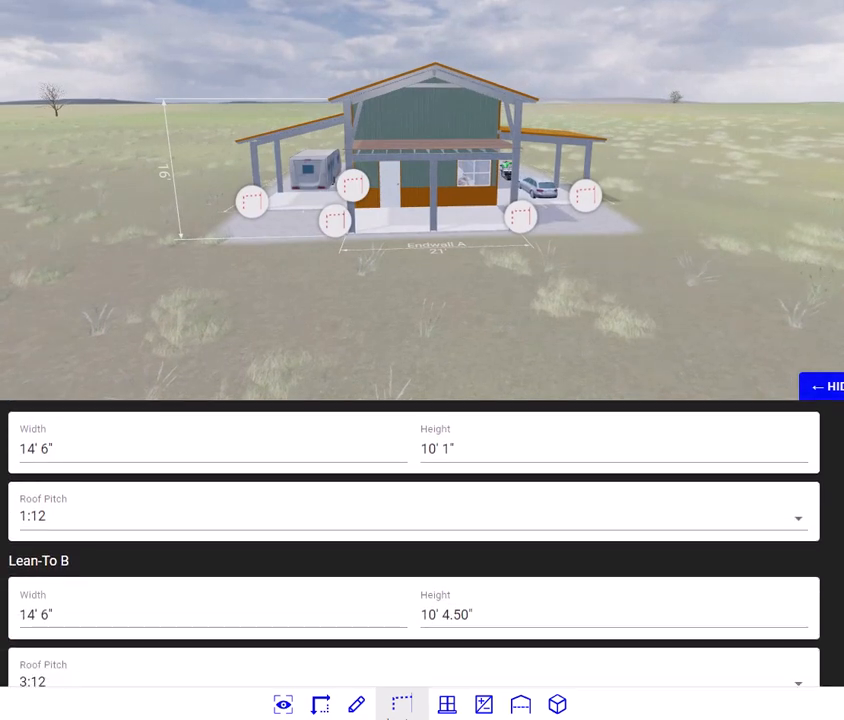
{"action": "scroll", "coordinate": [414, 545], "scroll_direction": "up", "scroll_amount": 1}
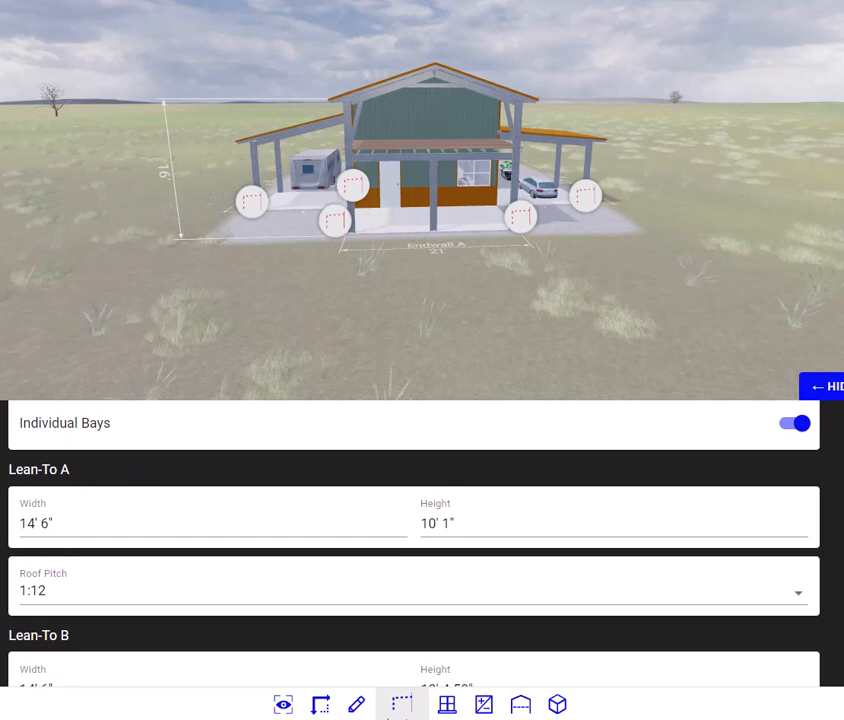
{"action": "scroll", "coordinate": [414, 545], "scroll_direction": "down", "scroll_amount": 1}
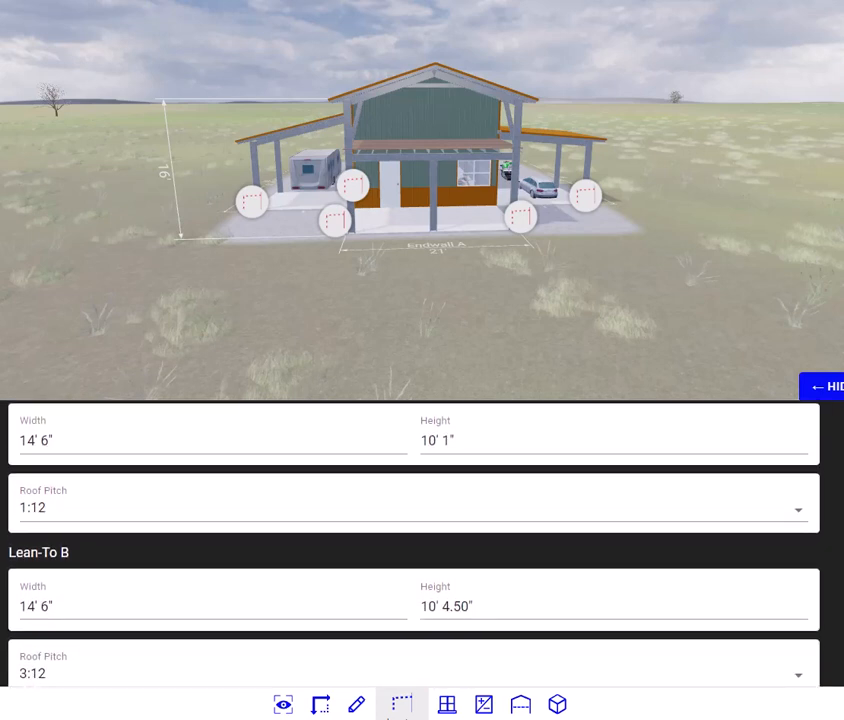
{"action": "scroll", "coordinate": [414, 545], "scroll_direction": "up", "scroll_amount": 1}
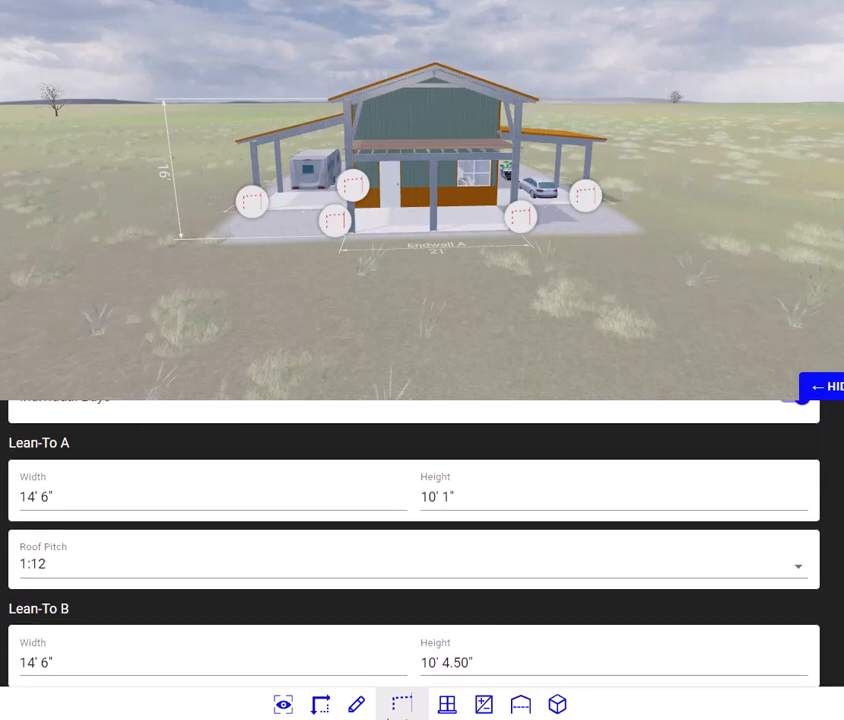
{"action": "scroll", "coordinate": [414, 545], "scroll_direction": "down", "scroll_amount": 1}
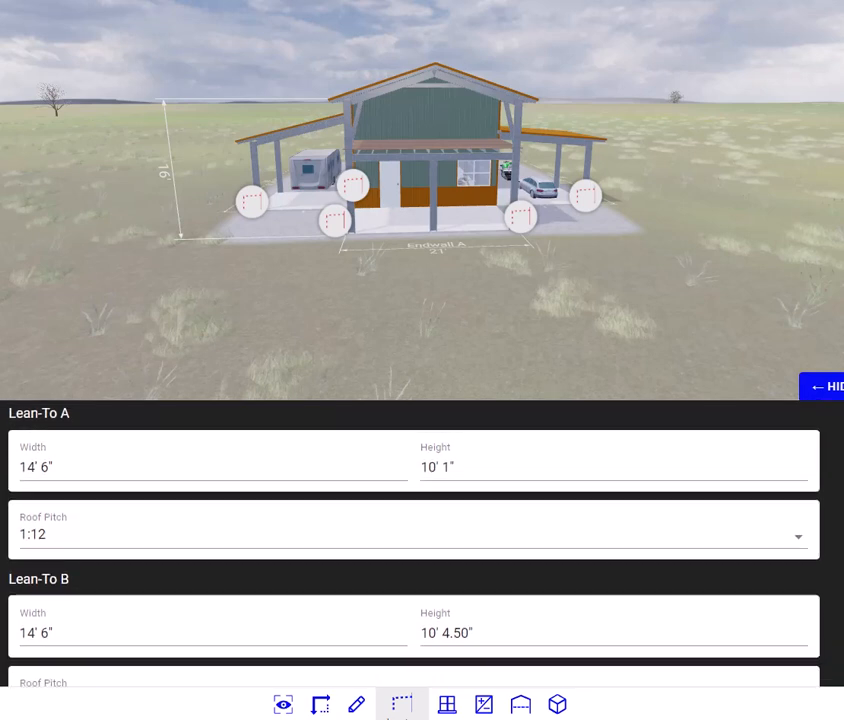
{"action": "left_click", "coordinate": [470, 630]}
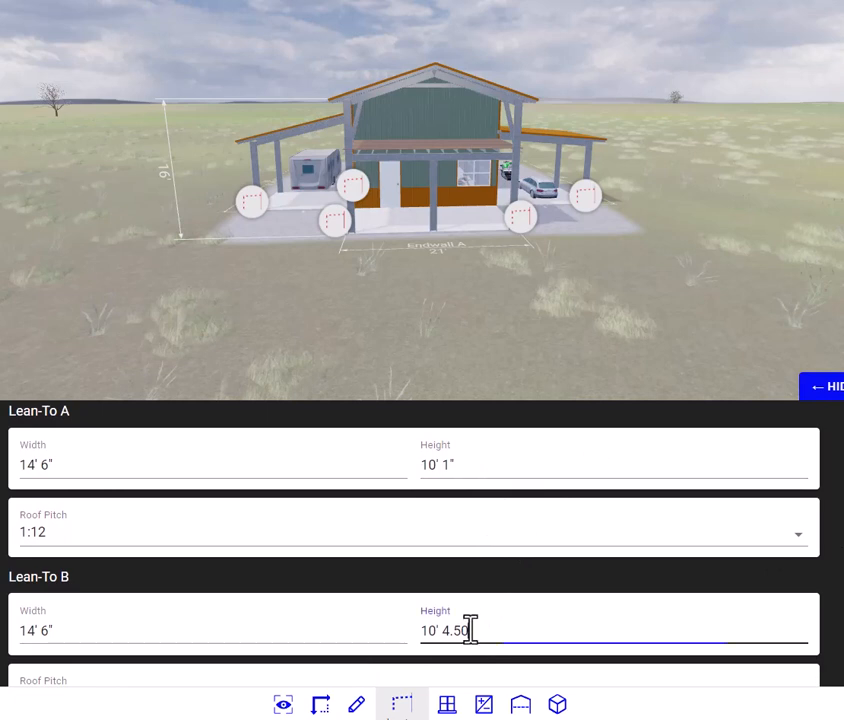
{"action": "left_click_drag", "start_coordinate": [470, 630], "coordinate": [453, 635]}
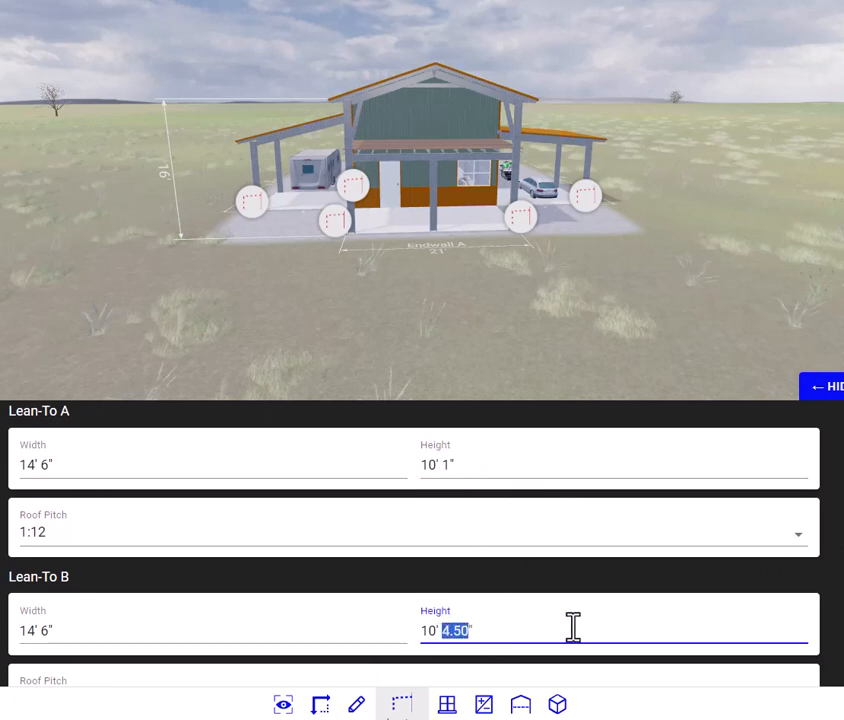
{"action": "type", "text": "1"}
{"action": "left_click", "coordinate": [551, 575]}
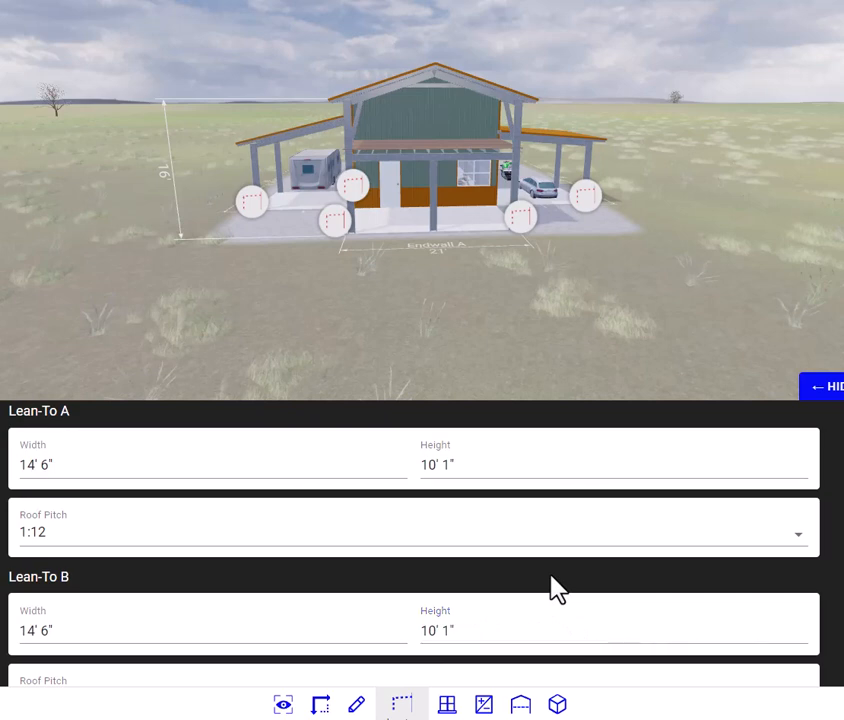
Step: Set Lean-To A's roof pitch to 3:12 to match Lean-To B
{"action": "mouse_move", "coordinate": [668, 263]}
{"action": "left_mouse_down"}
{"action": "mouse_move", "coordinate": [657, 296]}
{"action": "mouse_move", "coordinate": [666, 262]}
{"action": "left_mouse_up"}
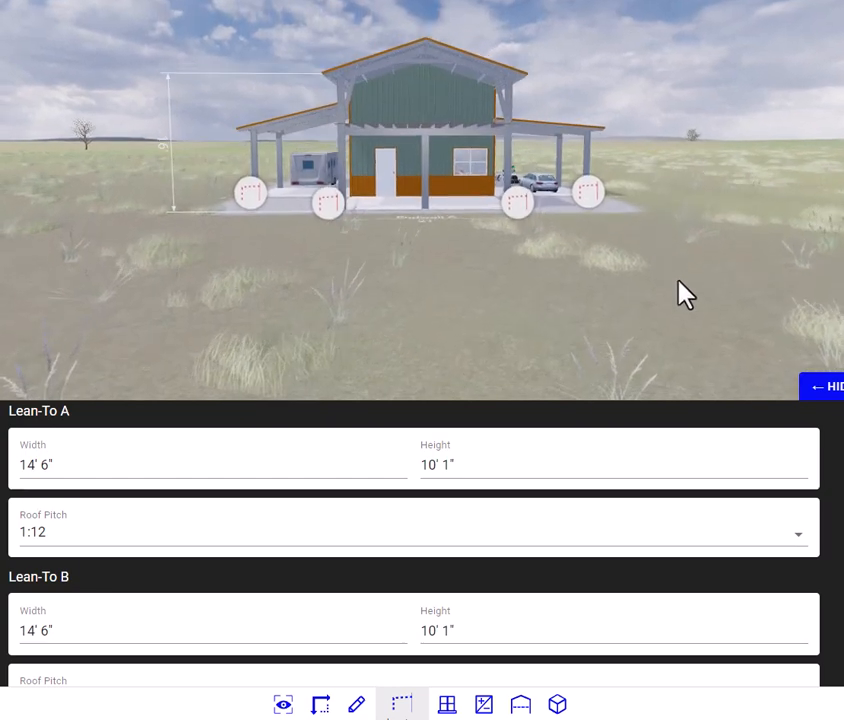
{"action": "scroll", "coordinate": [414, 545], "scroll_direction": "down", "scroll_amount": 1}
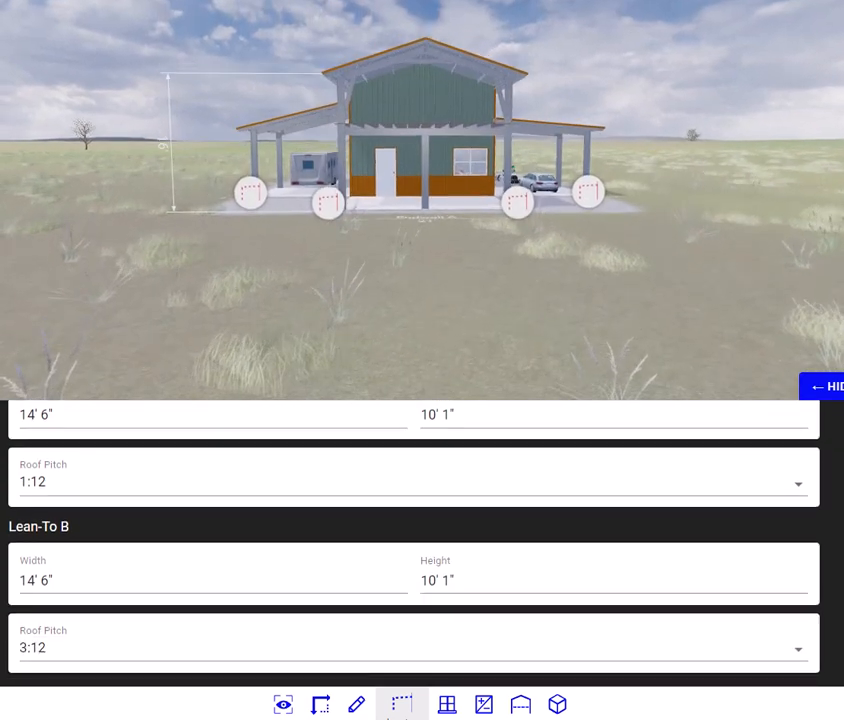
{"action": "scroll", "coordinate": [414, 545], "scroll_direction": "up", "scroll_amount": 1}
{"action": "scroll", "coordinate": [414, 545], "scroll_direction": "down", "scroll_amount": 1}
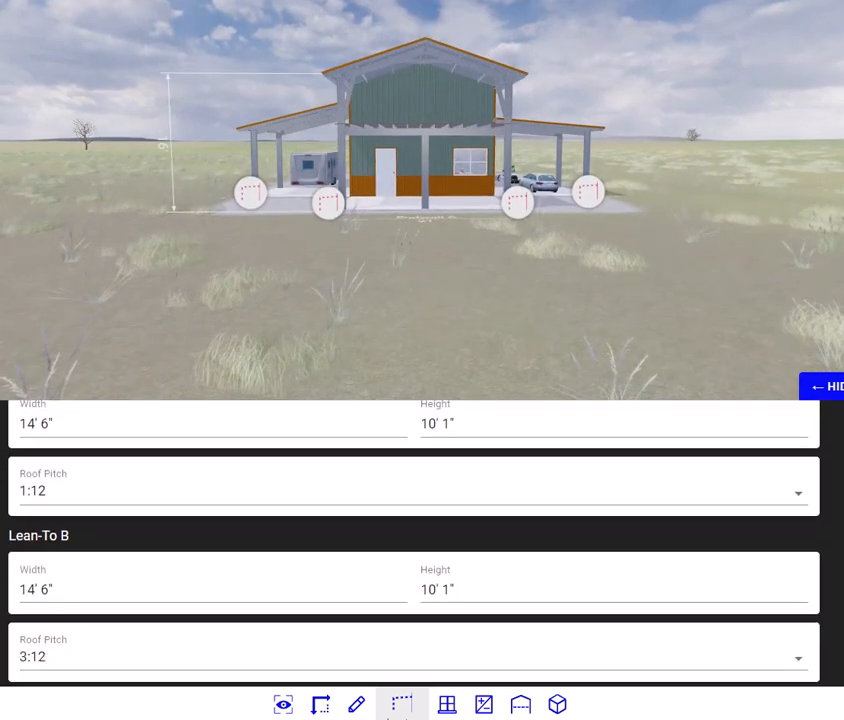
{"action": "left_click", "coordinate": [32, 490]}
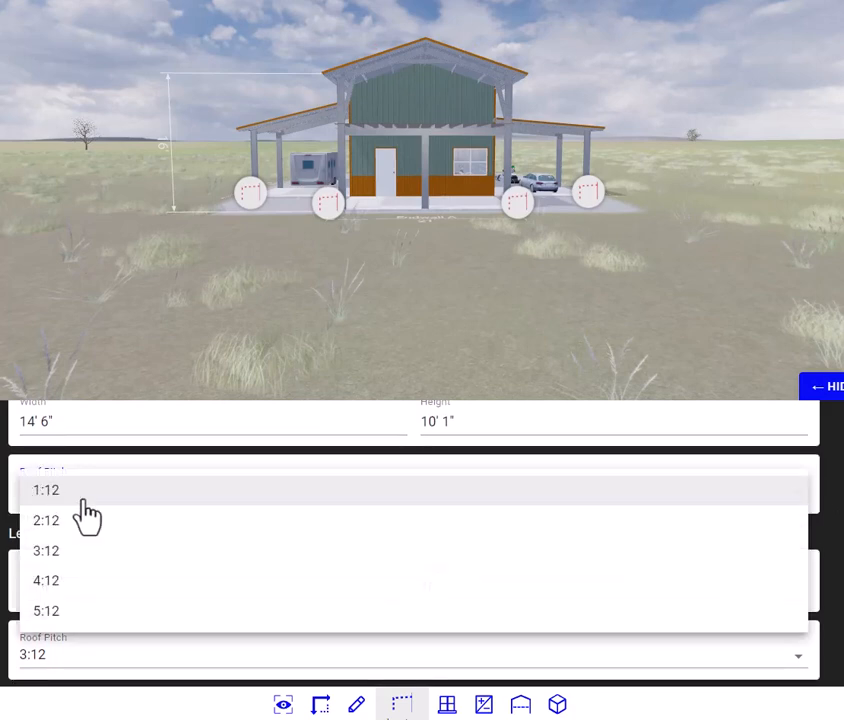
{"action": "left_click", "coordinate": [47, 552]}
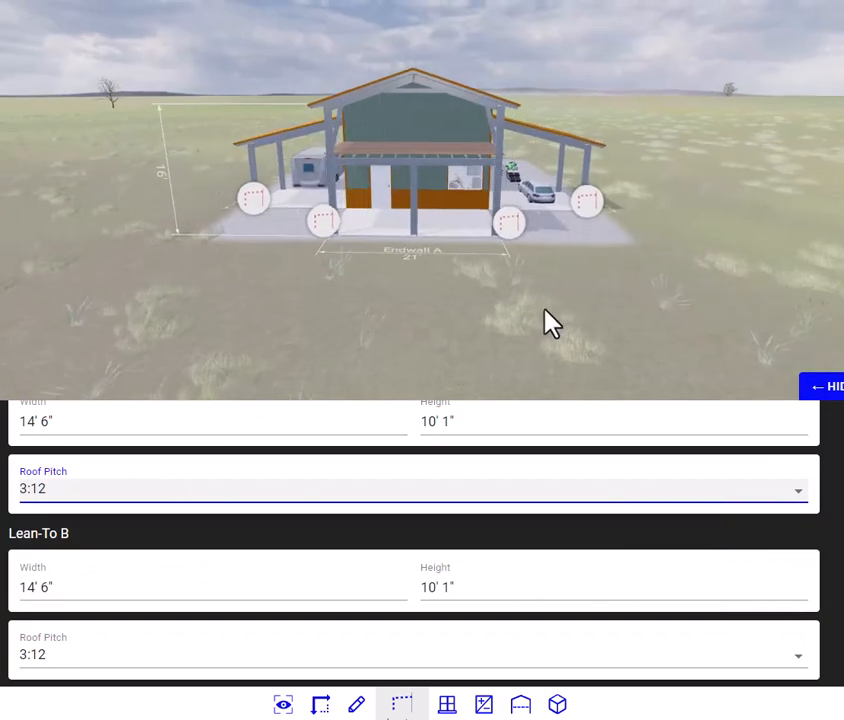
Step: Proceed to the openings stage and dismiss the Openings tool help
{"action": "scroll", "coordinate": [410, 540], "scroll_direction": "down", "scroll_amount": 1}
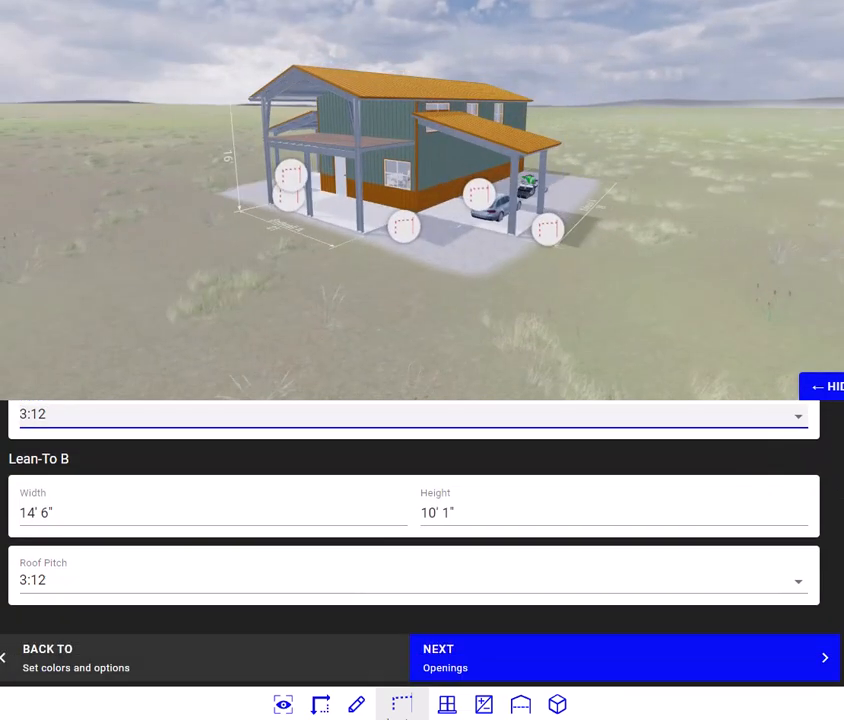
{"action": "left_click", "coordinate": [456, 676]}
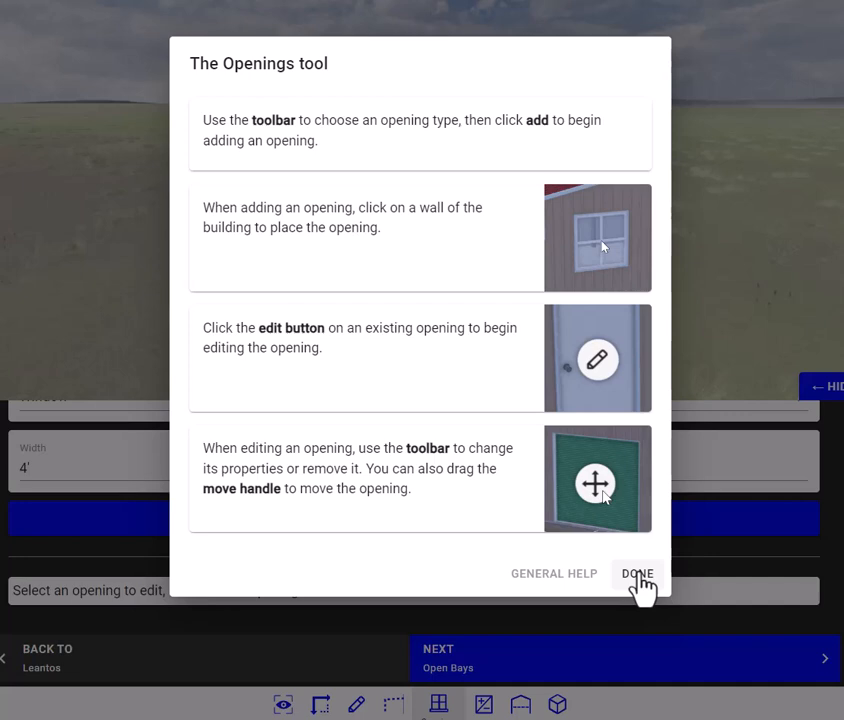
{"action": "left_click", "coordinate": [636, 577]}
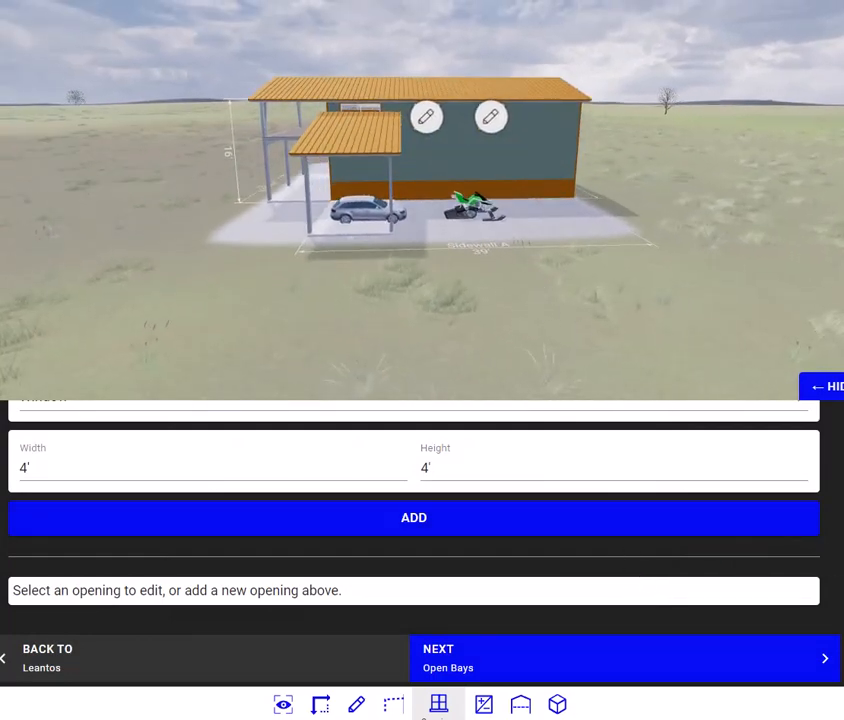
Step: Add a 4' by 4' window low on Sidewall A, in the end bay farthest from the open porch
{"action": "scroll", "coordinate": [414, 543], "scroll_direction": "up", "scroll_amount": 2}
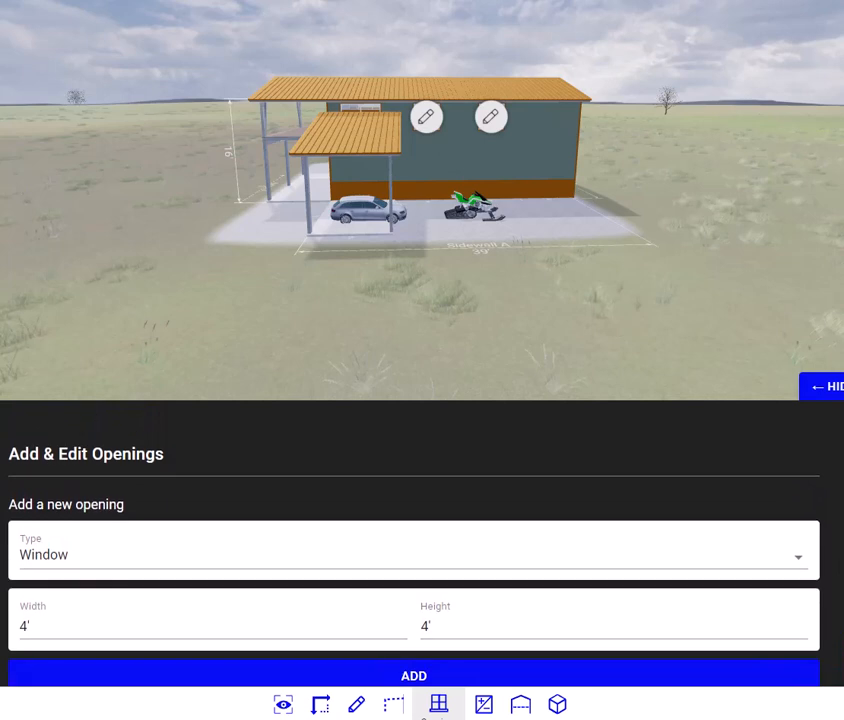
{"action": "scroll", "coordinate": [414, 543], "scroll_direction": "down", "scroll_amount": 2}
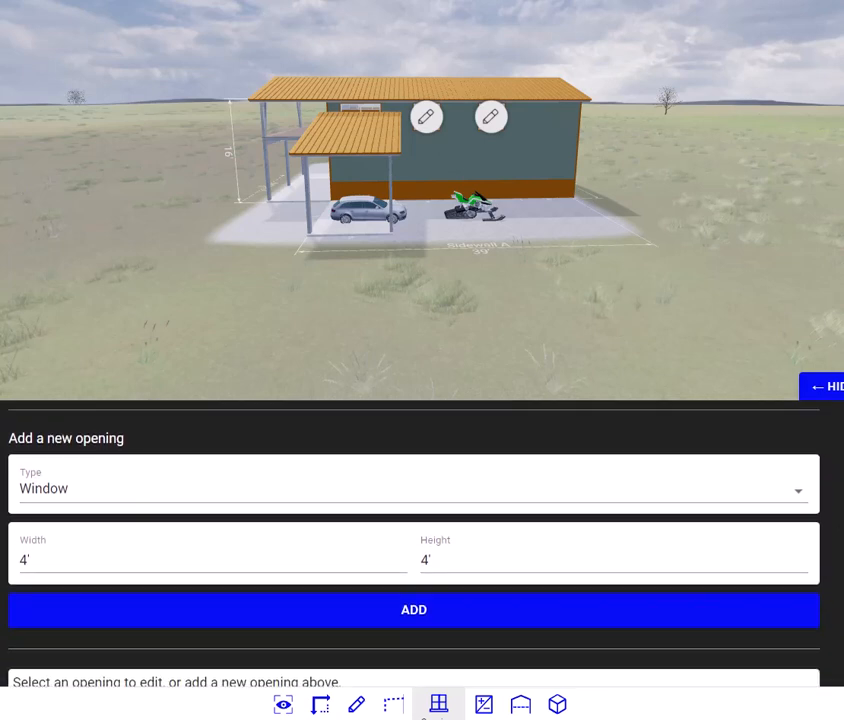
{"action": "left_click", "coordinate": [804, 497]}
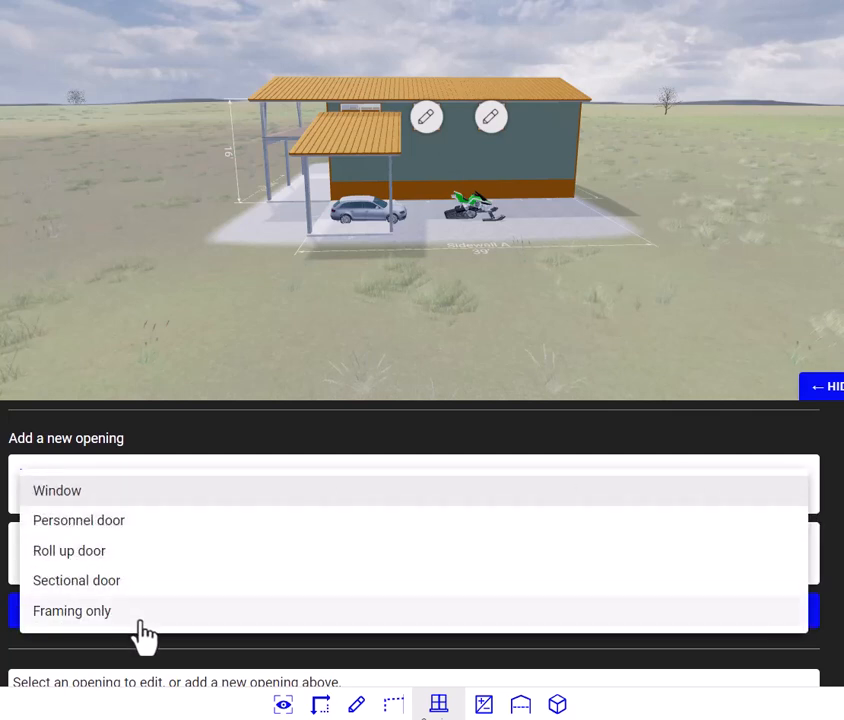
{"action": "left_click", "coordinate": [119, 352]}
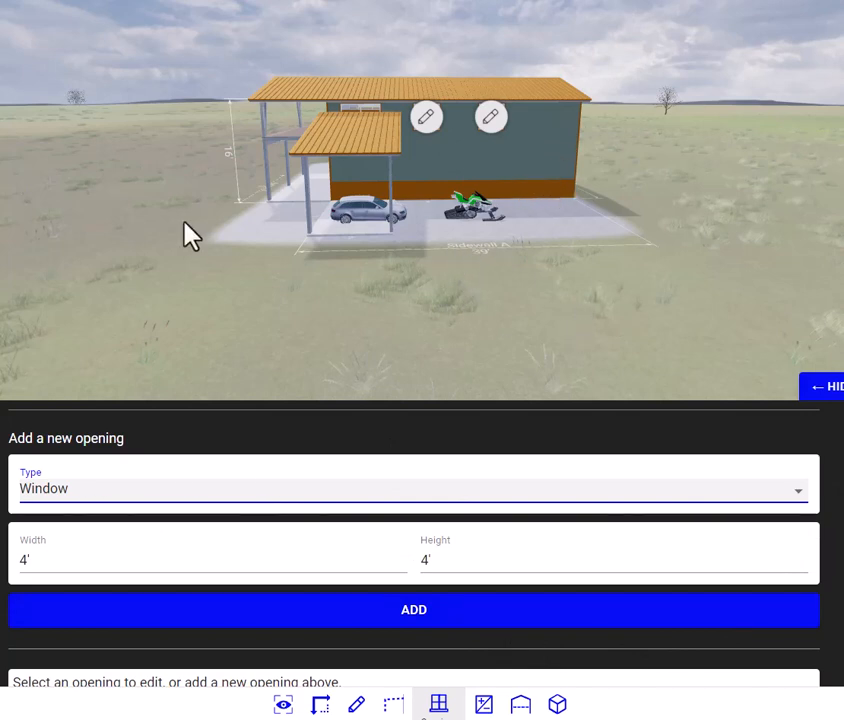
{"action": "left_click", "coordinate": [414, 612]}
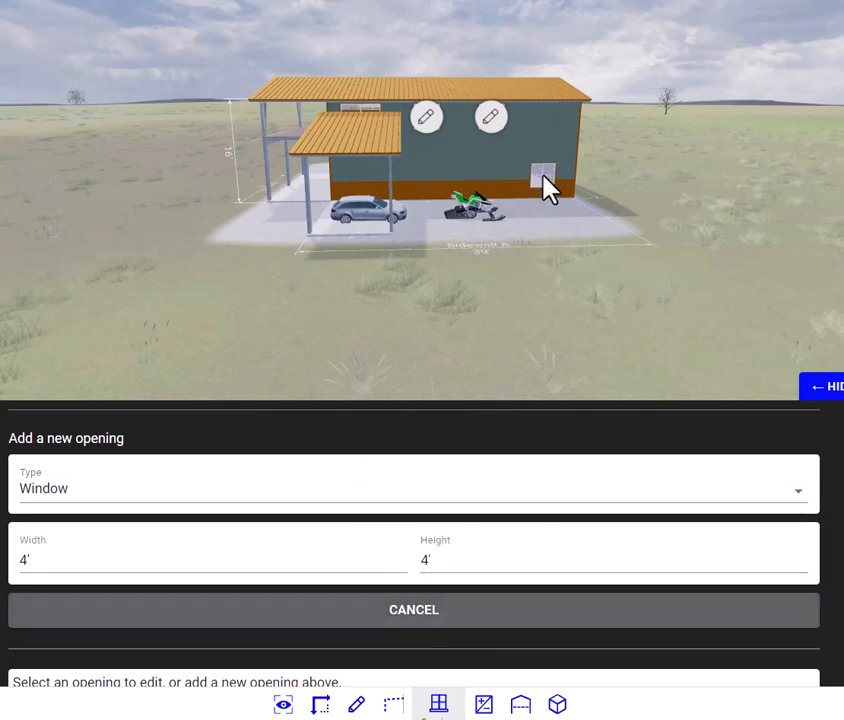
{"action": "left_click", "coordinate": [543, 168]}
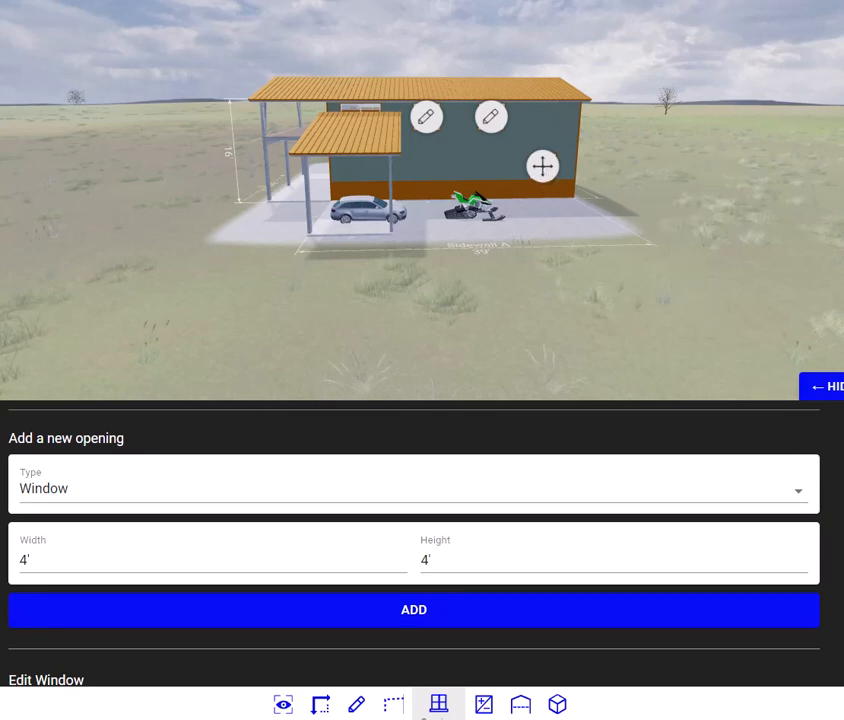
Step: Set the new window's offset from the bay edge to 1' 8" and its alignment to Side B
{"action": "scroll", "coordinate": [414, 543], "scroll_direction": "down", "scroll_amount": 1}
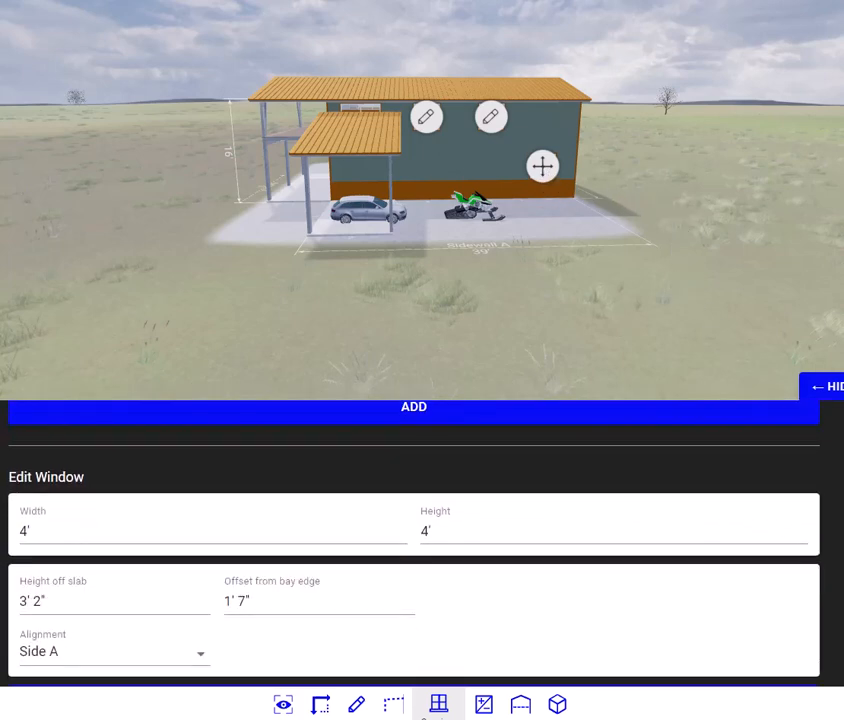
{"action": "scroll", "coordinate": [414, 543], "scroll_direction": "up", "scroll_amount": 1}
{"action": "scroll", "coordinate": [414, 543], "scroll_direction": "down", "scroll_amount": 1}
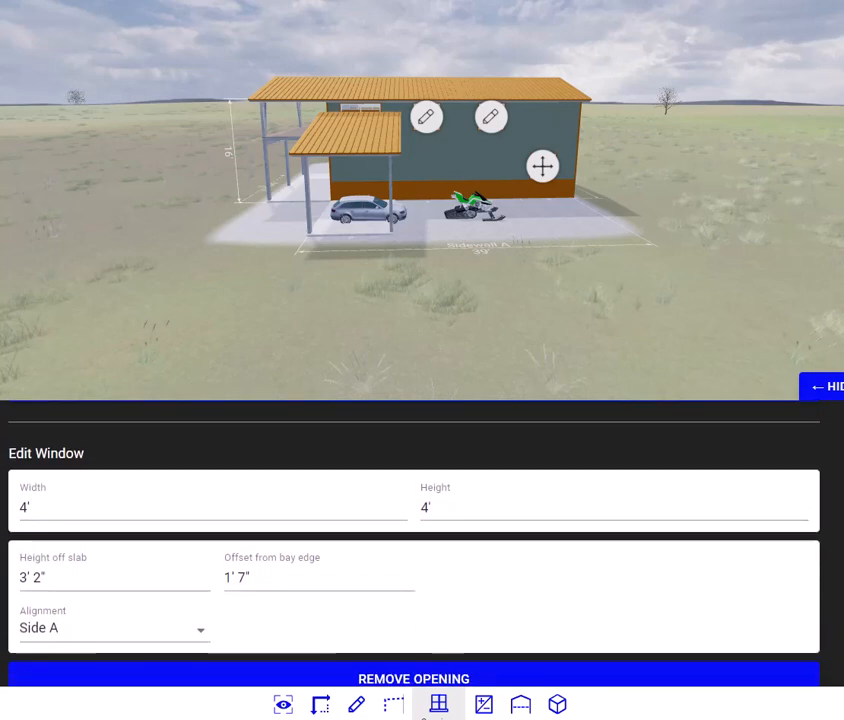
{"action": "left_click", "coordinate": [41, 588]}
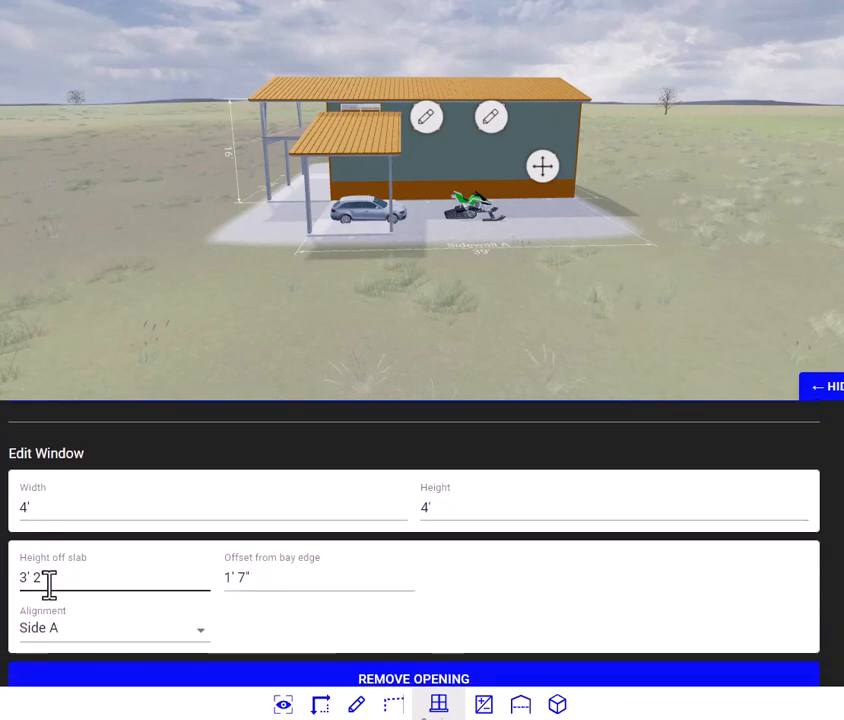
{"action": "left_click", "coordinate": [246, 581]}
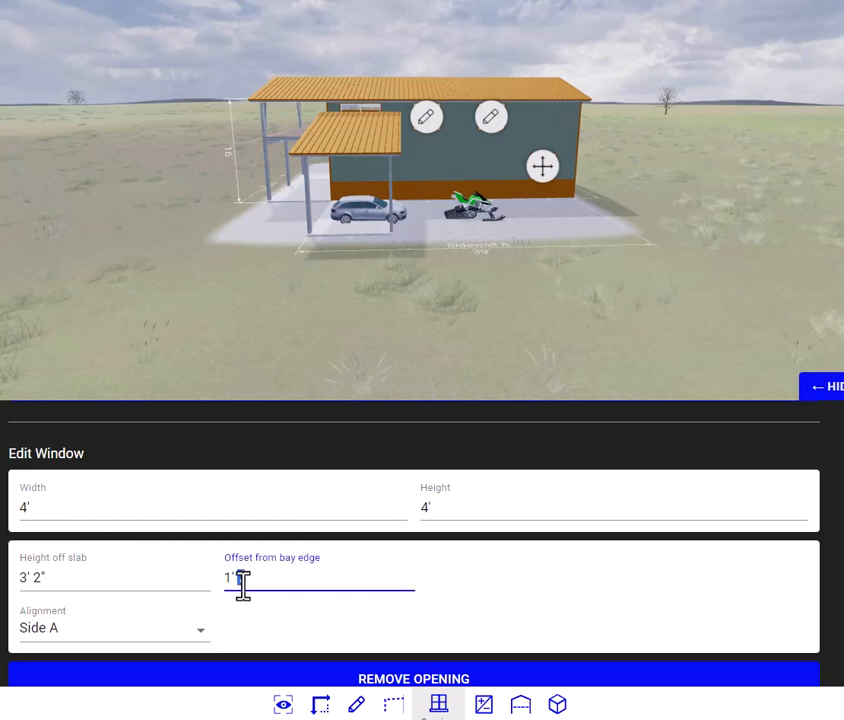
{"action": "double_click", "coordinate": [242, 580]}
{"action": "type", "text": "5"}
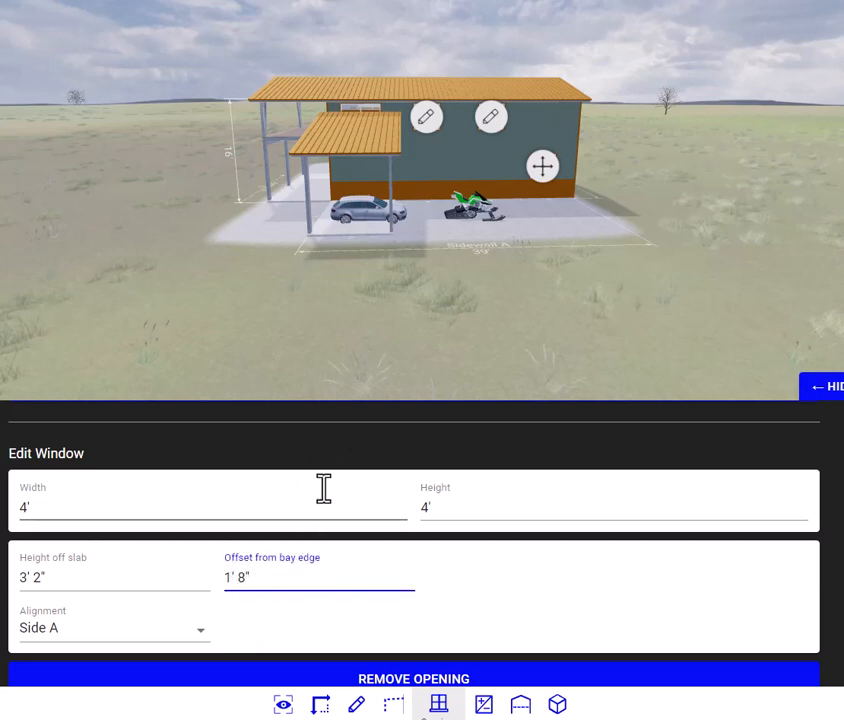
{"action": "left_click", "coordinate": [318, 452]}
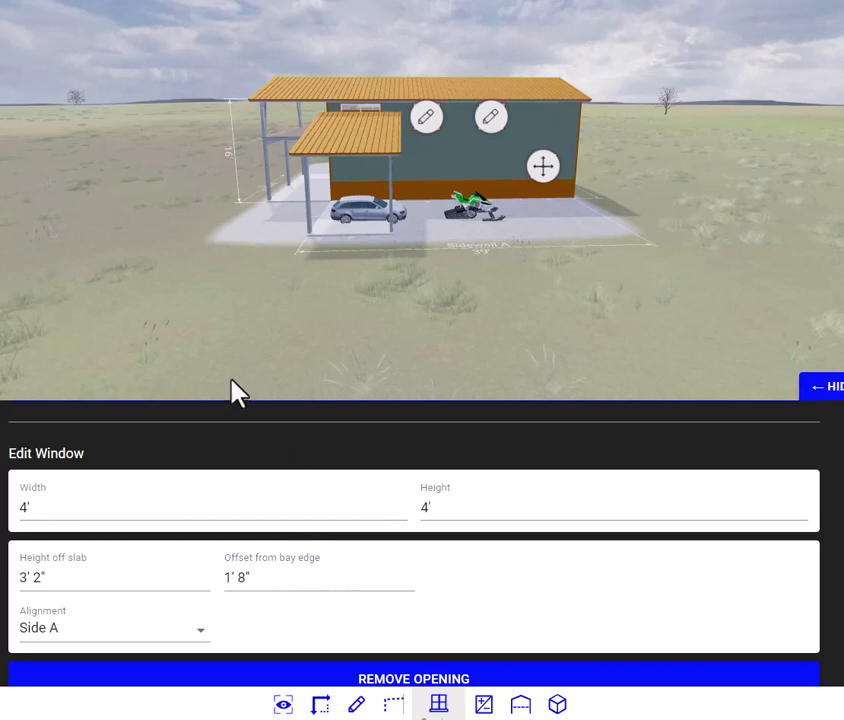
{"action": "left_click", "coordinate": [200, 645]}
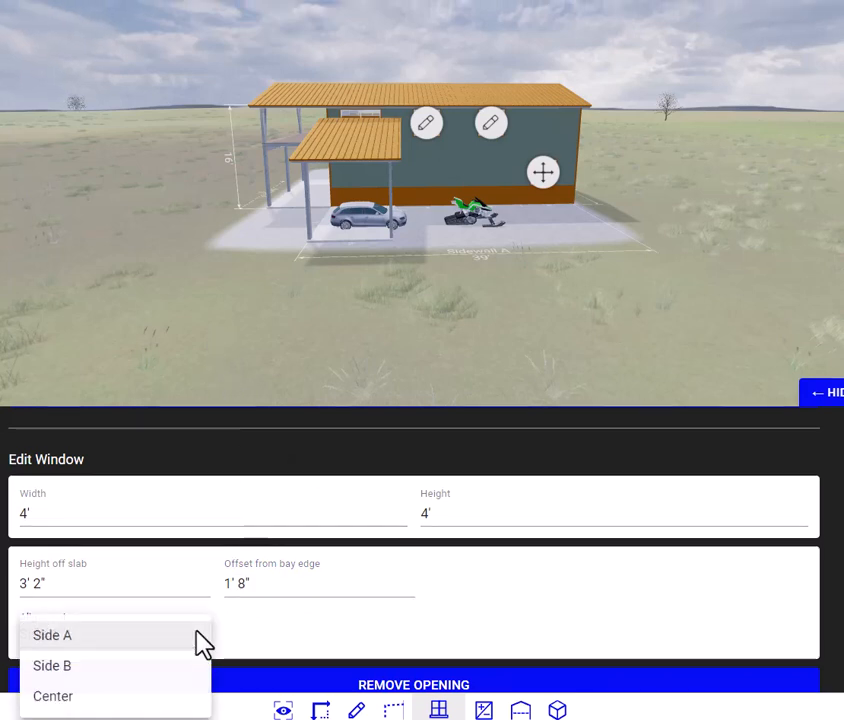
{"action": "left_click", "coordinate": [56, 662]}
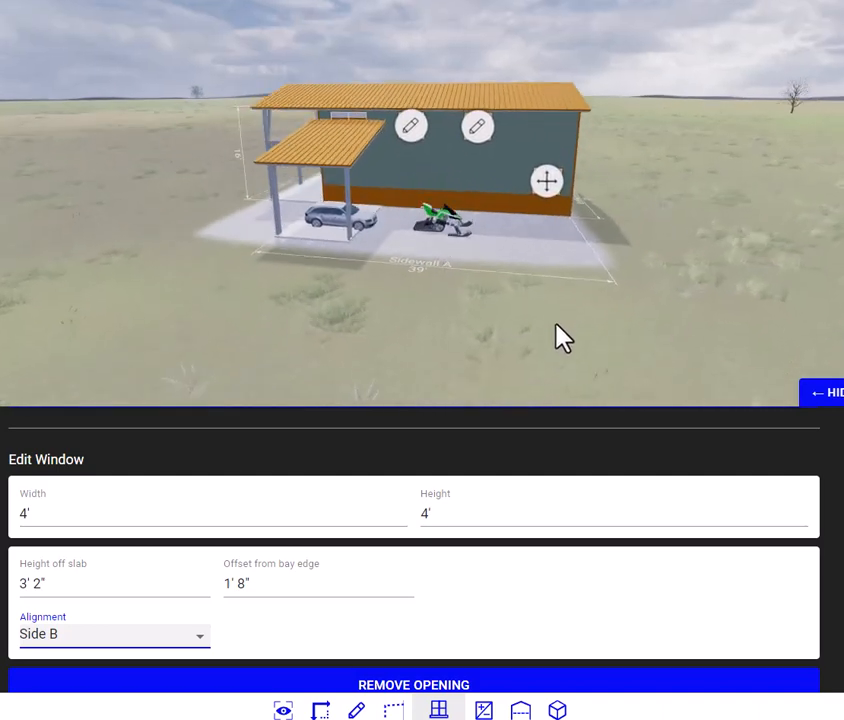
Step: Proceed to the Open Bays stage and dismiss the Bays tool help
{"action": "scroll", "coordinate": [413, 550], "scroll_direction": "down", "scroll_amount": 2}
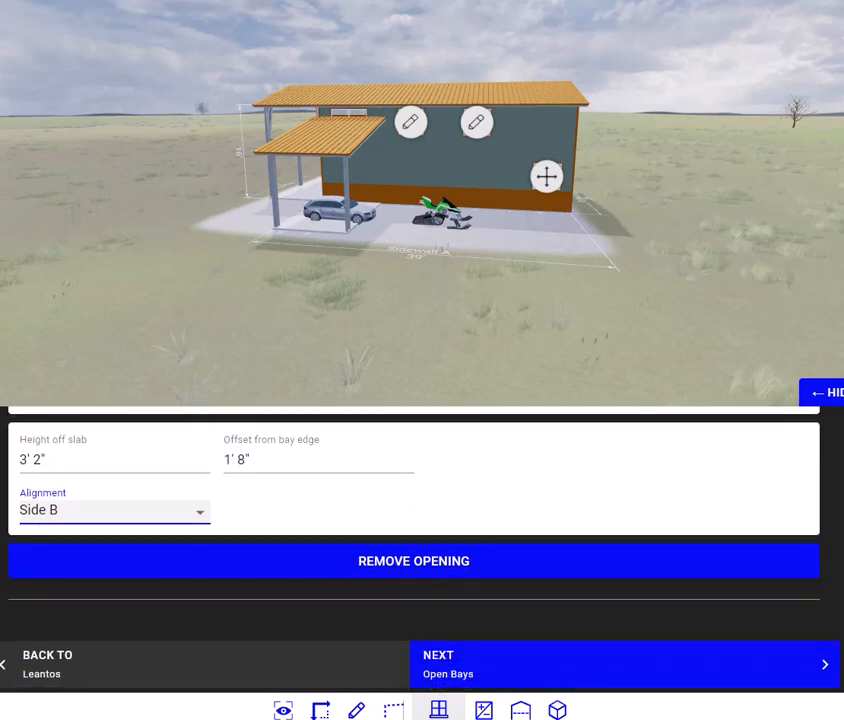
{"action": "scroll", "coordinate": [413, 500], "scroll_direction": "up", "scroll_amount": 2}
{"action": "scroll", "coordinate": [413, 500], "scroll_direction": "down", "scroll_amount": 1}
{"action": "scroll", "coordinate": [413, 520], "scroll_direction": "down", "scroll_amount": 1}
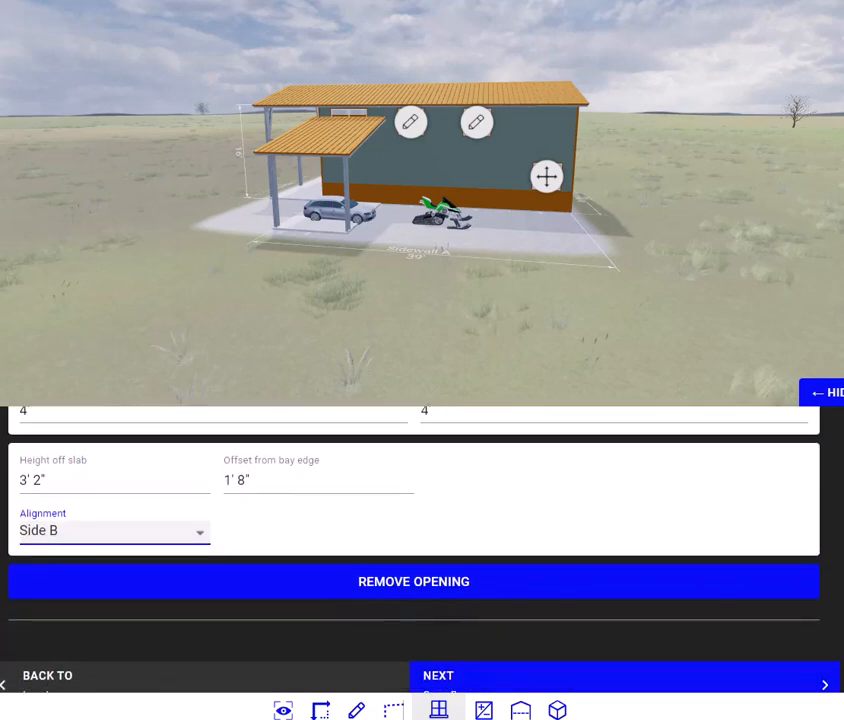
{"action": "left_click", "coordinate": [440, 682]}
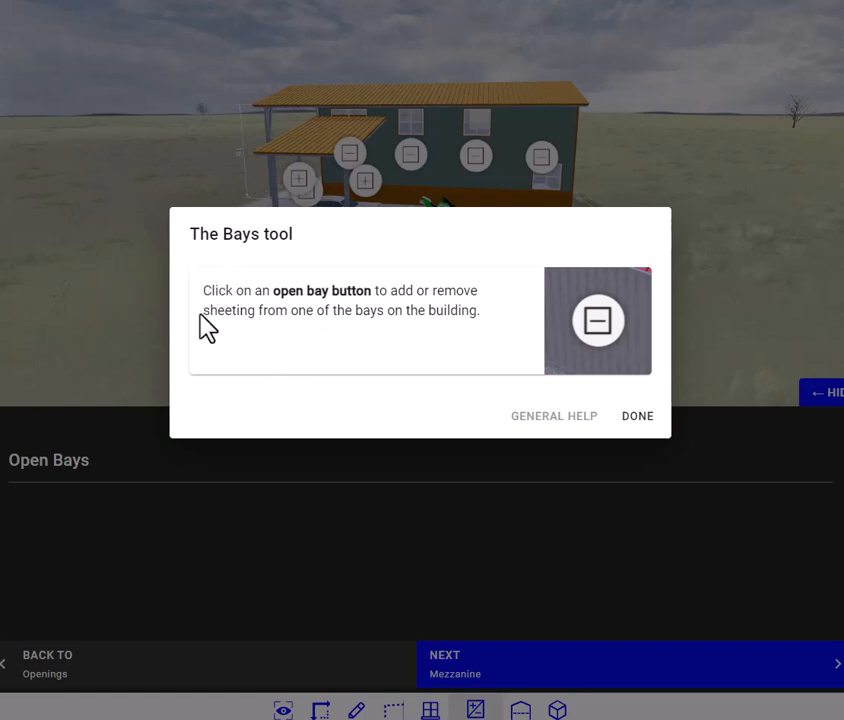
{"action": "left_click", "coordinate": [640, 425]}
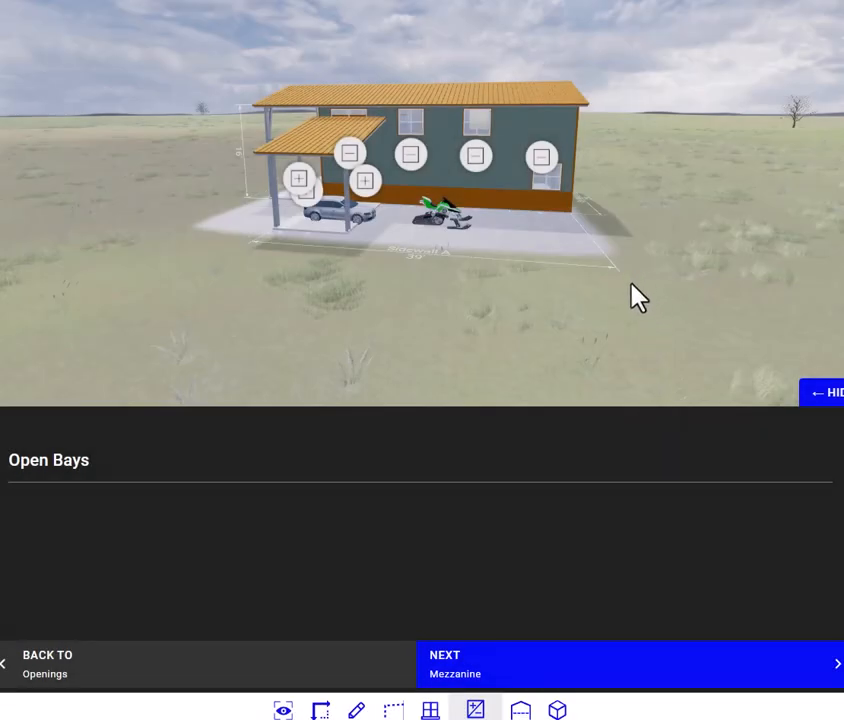
Step: Proceed to the Mezzanine stage, dismiss its help and remove the mezzanine floor from the end bay farthest from the porch
{"action": "left_click", "coordinate": [501, 681]}
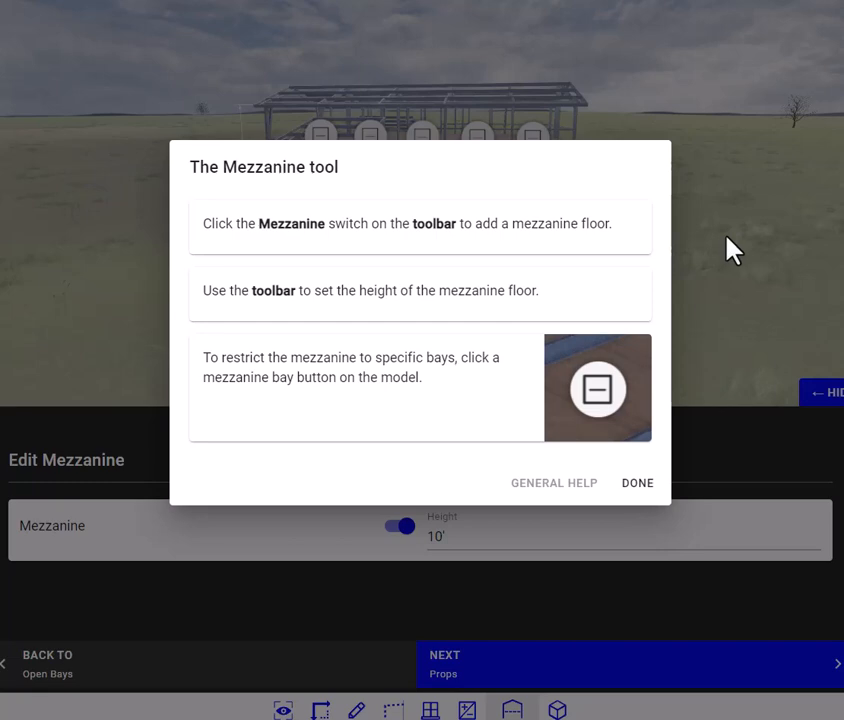
{"action": "left_click", "coordinate": [637, 484]}
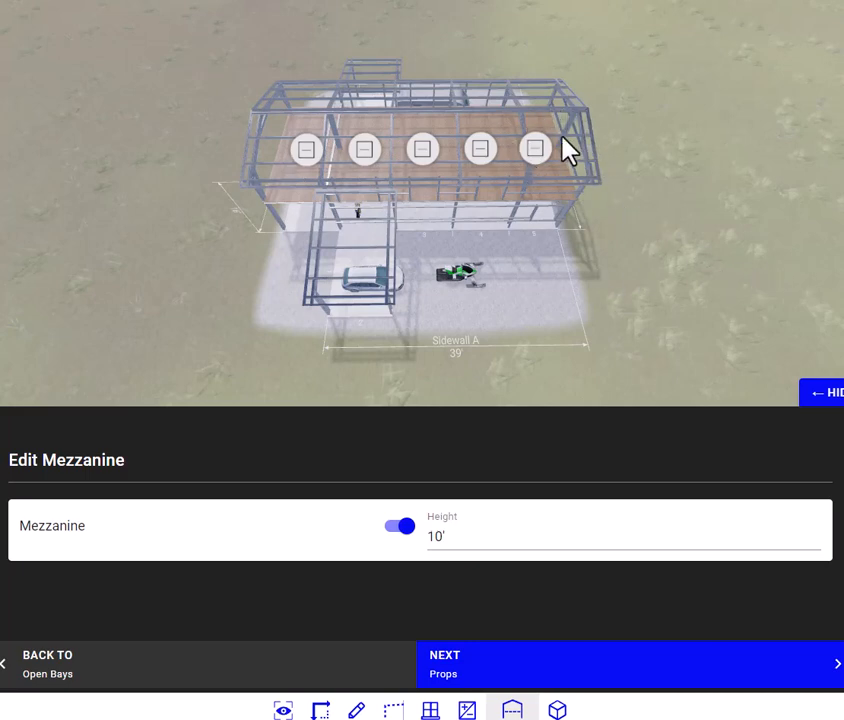
{"action": "left_click", "coordinate": [540, 150]}
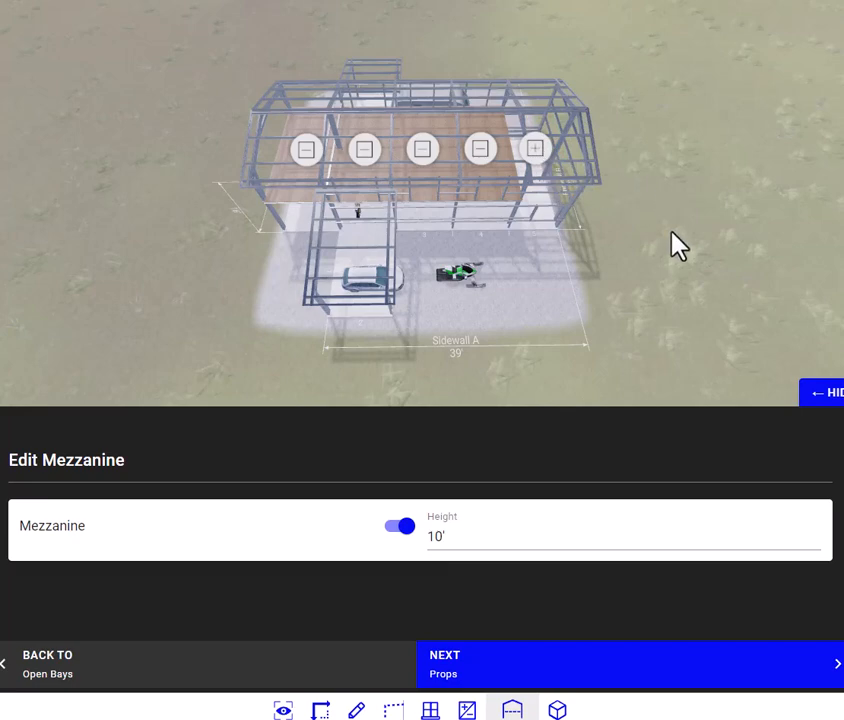
{"action": "left_click_drag", "start_coordinate": [672, 233], "coordinate": [678, 181]}
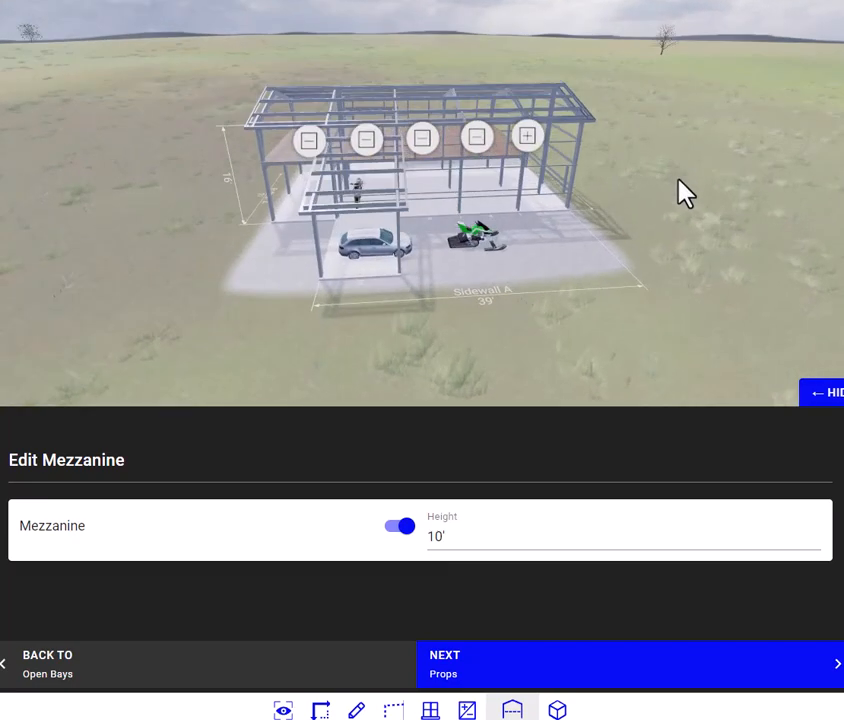
Step: Switch the mezzanine floor off and back on, and inspect the framed building from above
{"action": "scroll", "coordinate": [422, 360], "scroll_direction": "down", "scroll_amount": 2}
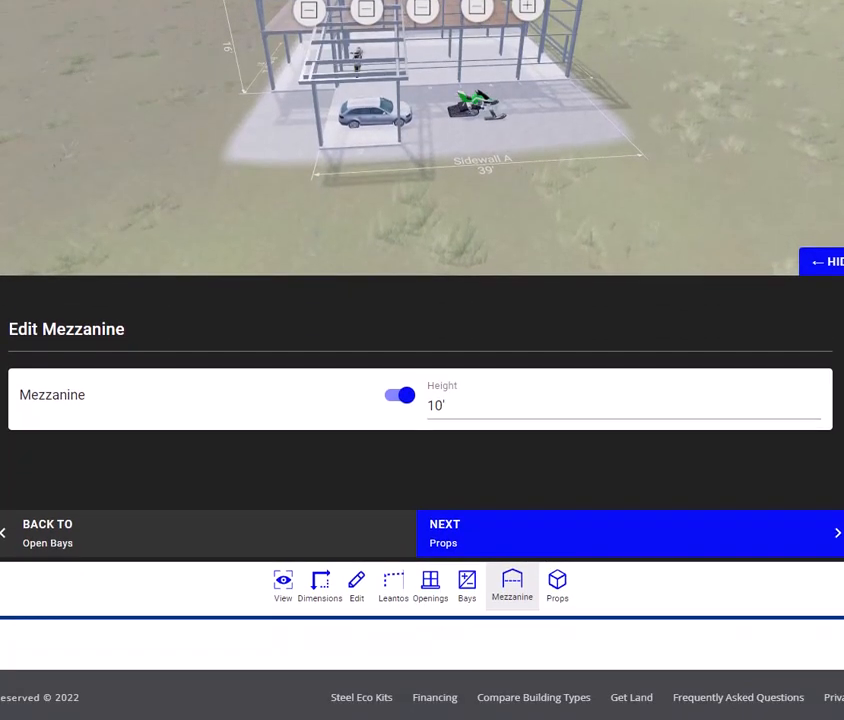
{"action": "scroll", "coordinate": [422, 300], "scroll_direction": "up", "scroll_amount": 2}
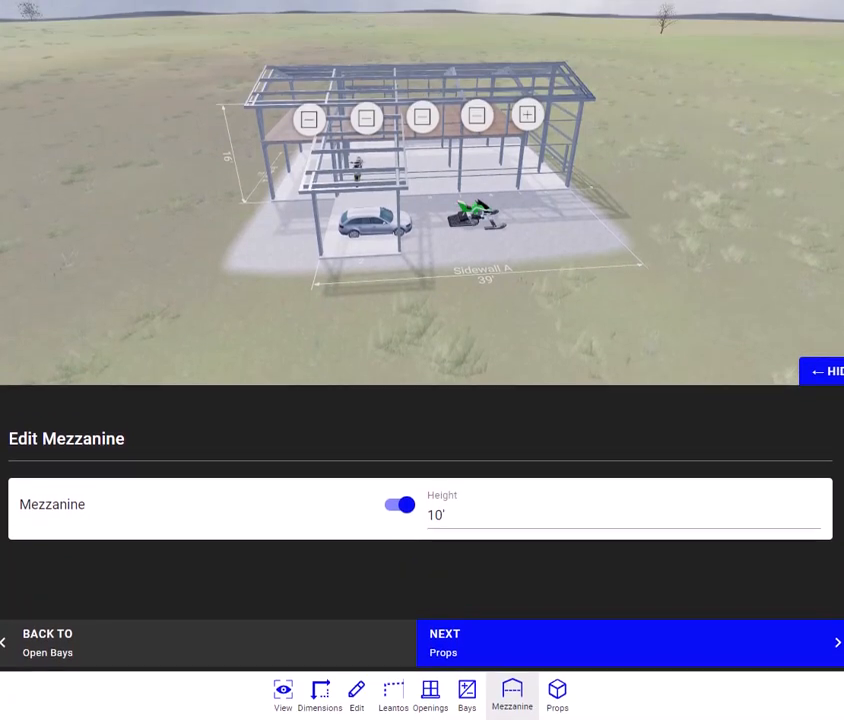
{"action": "left_click", "coordinate": [398, 509]}
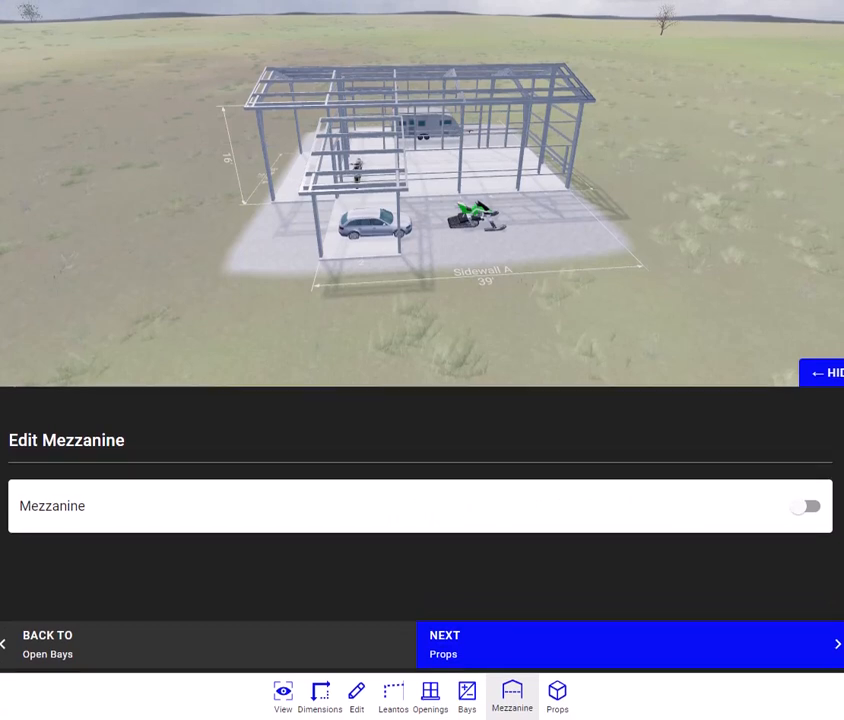
{"action": "left_click", "coordinate": [810, 507]}
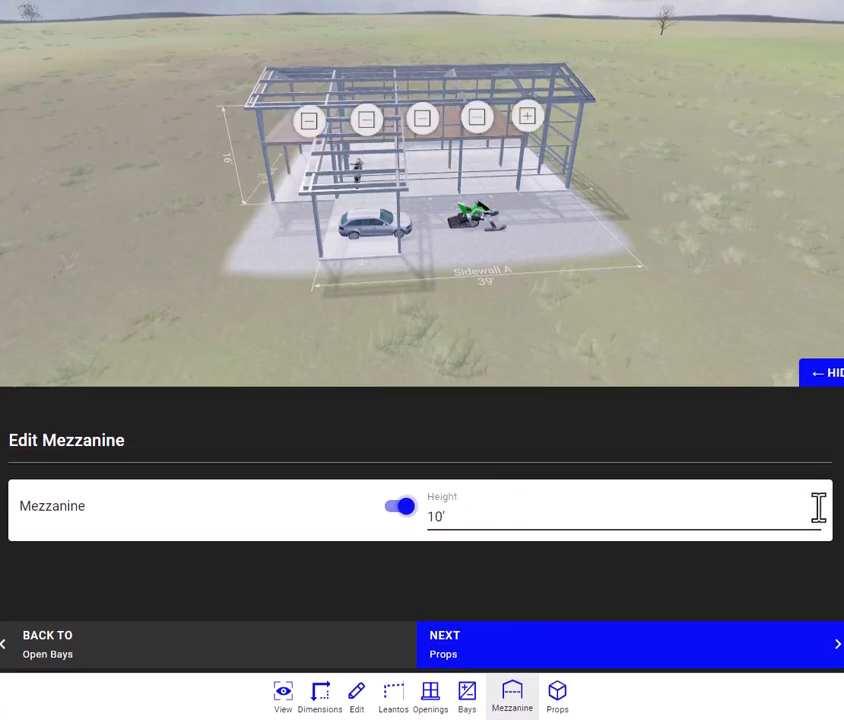
{"action": "left_click_drag", "start_coordinate": [565, 305], "coordinate": [527, 354]}
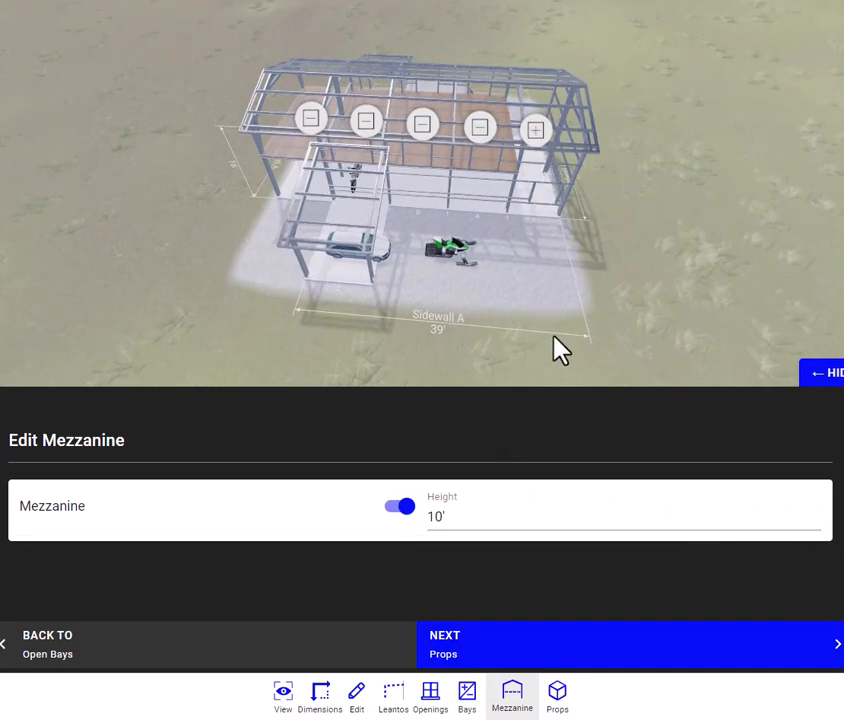
{"action": "left_click_drag", "start_coordinate": [556, 349], "coordinate": [572, 268]}
Step: Proceed to the Props stage, dismiss its help without adding props, and open the quote request form
{"action": "left_click", "coordinate": [465, 656]}
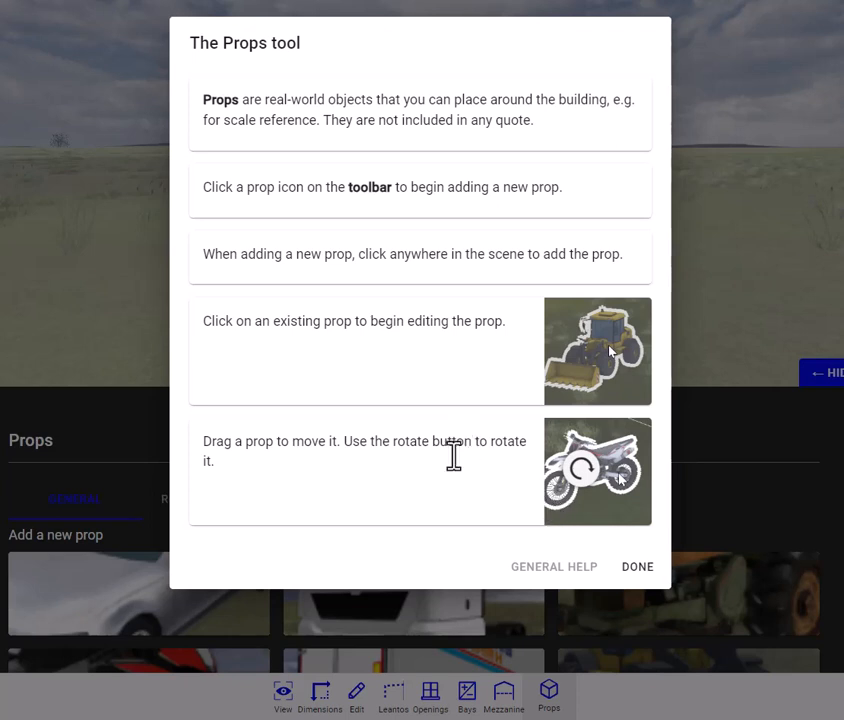
{"action": "left_click", "coordinate": [641, 578]}
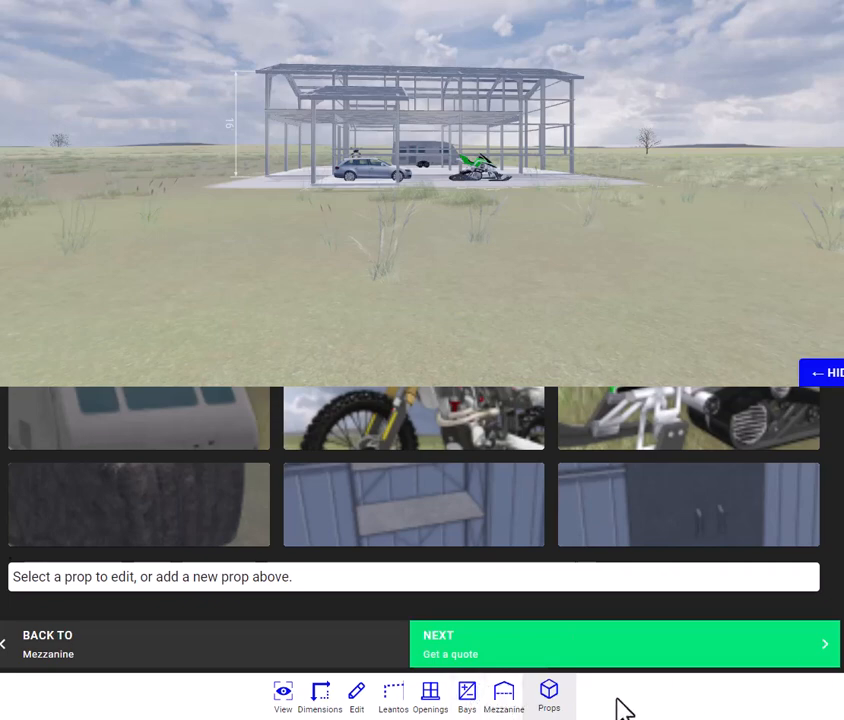
{"action": "left_click", "coordinate": [446, 657]}
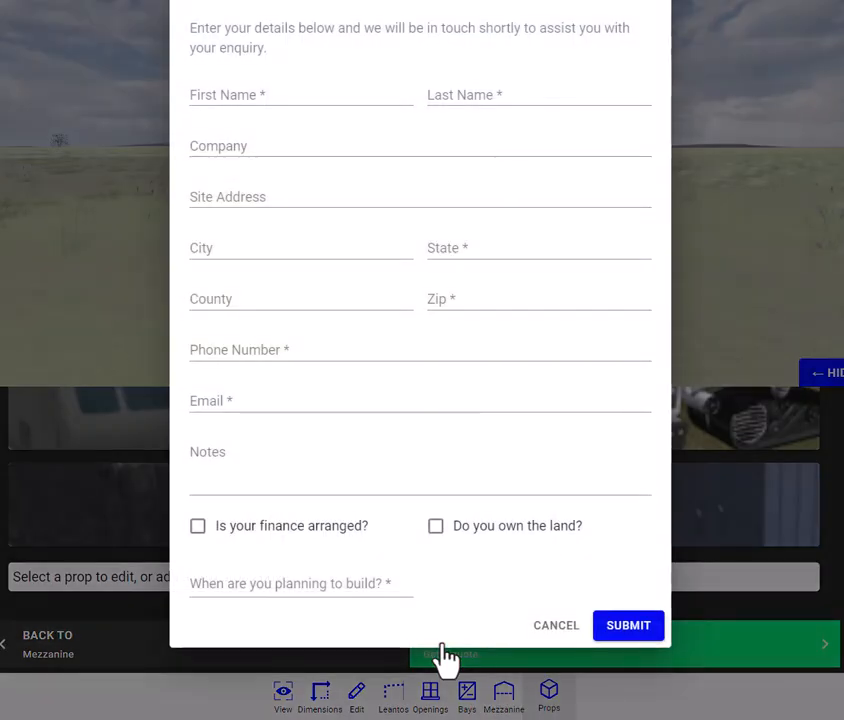
Step: Enter the note "i need to add some extra windows to the cabin kit." in the quote request form
{"action": "left_click", "coordinate": [335, 140]}
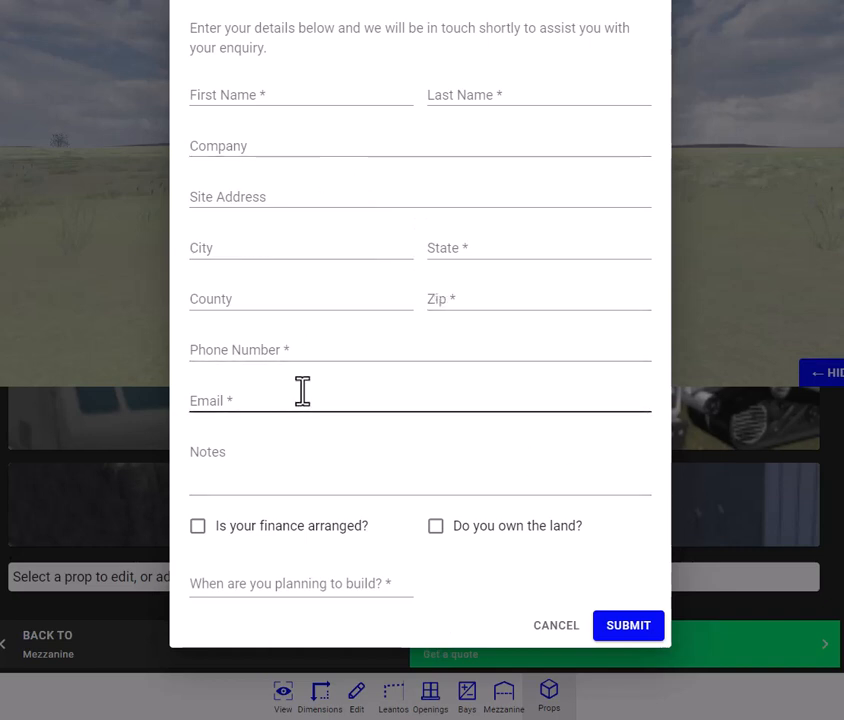
{"action": "left_click", "coordinate": [251, 484]}
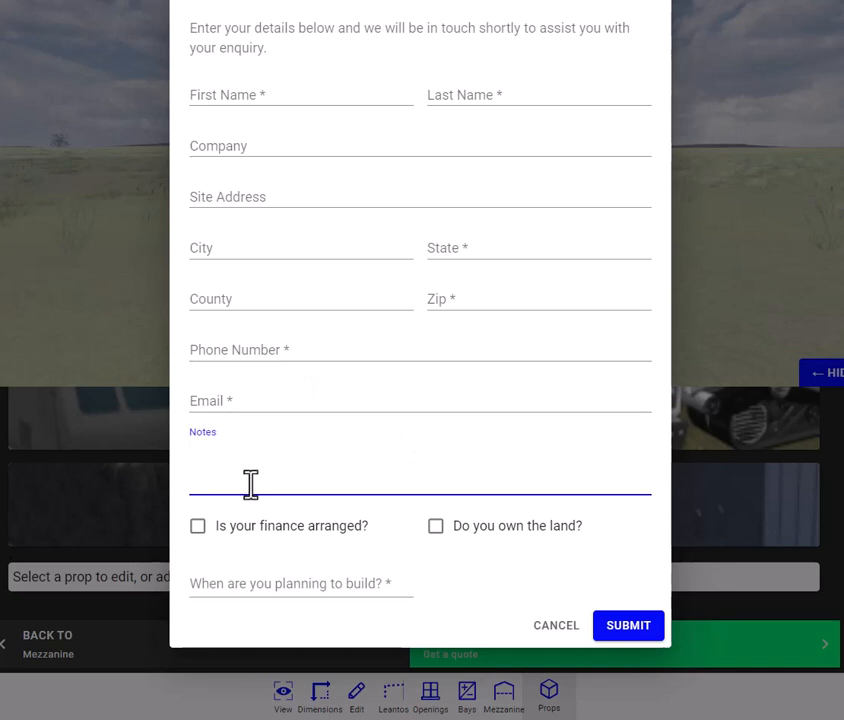
{"action": "type", "text": "i need to add some "}
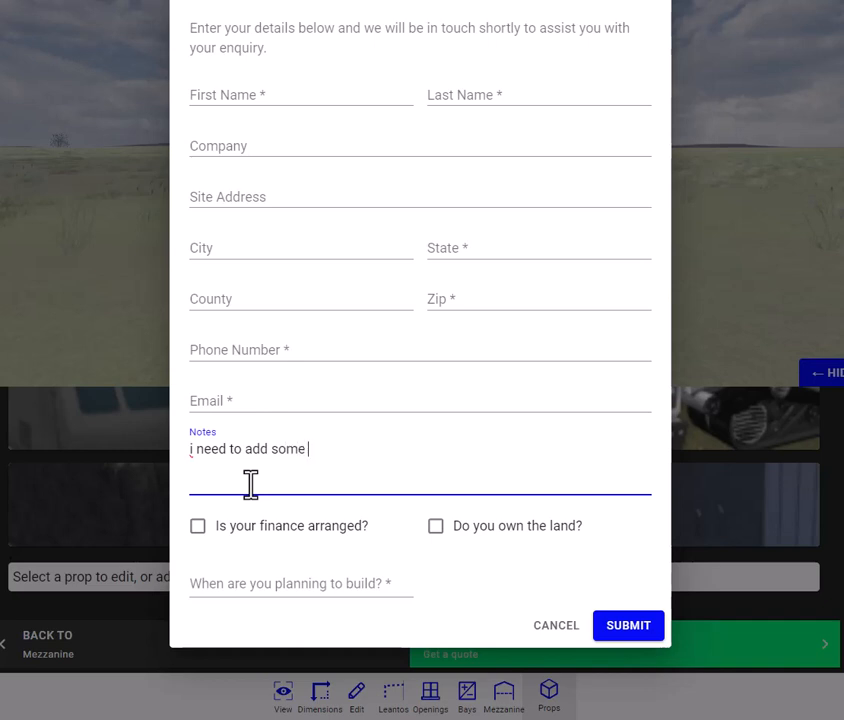
{"action": "type", "text": "extra windows to"}
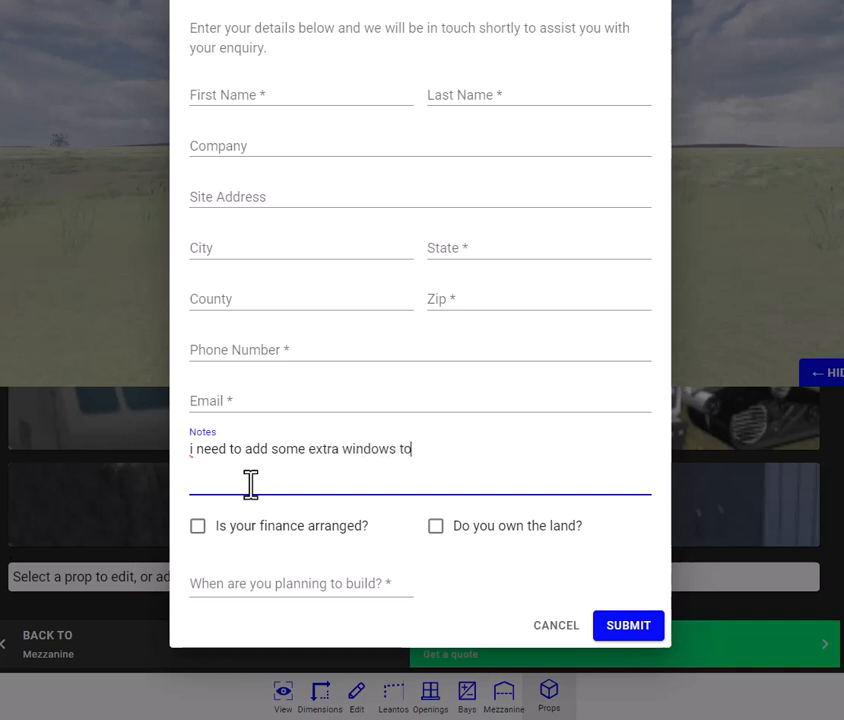
{"action": "type", "text": " the cabin kit"}
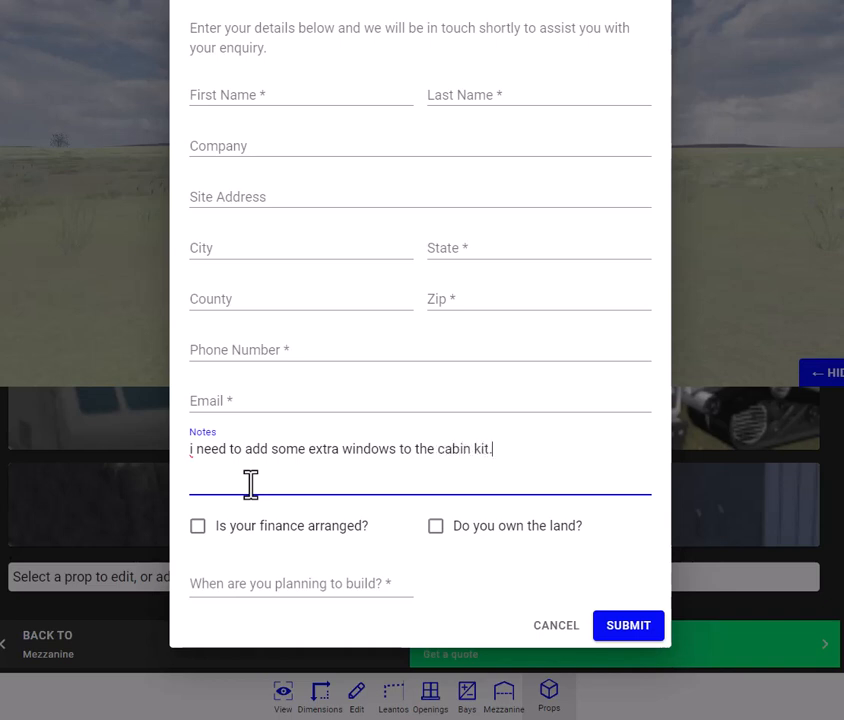
{"action": "type", "text": ". i would lik"}
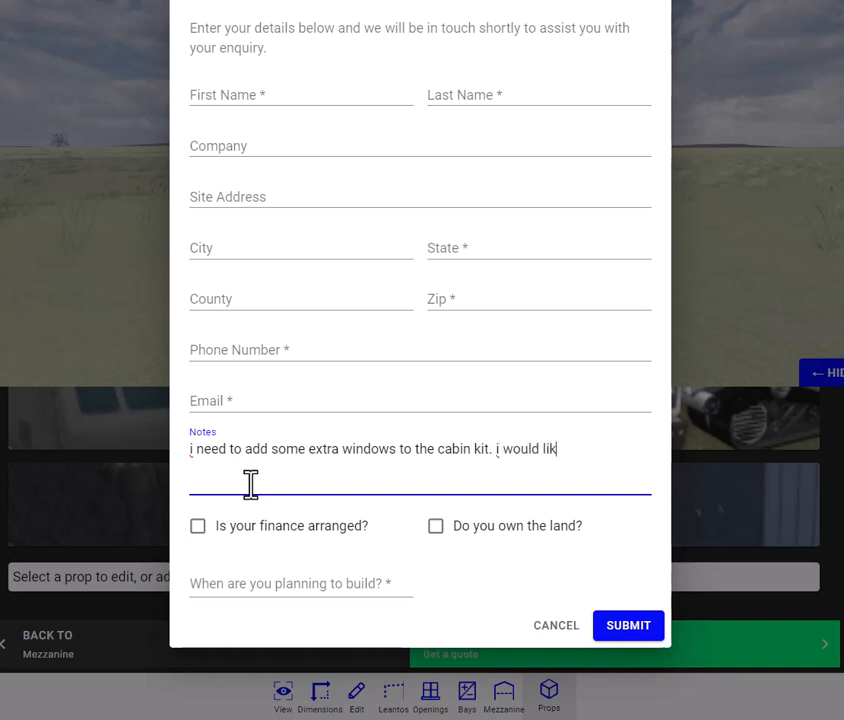
{"action": "type", "text": "e your de"}
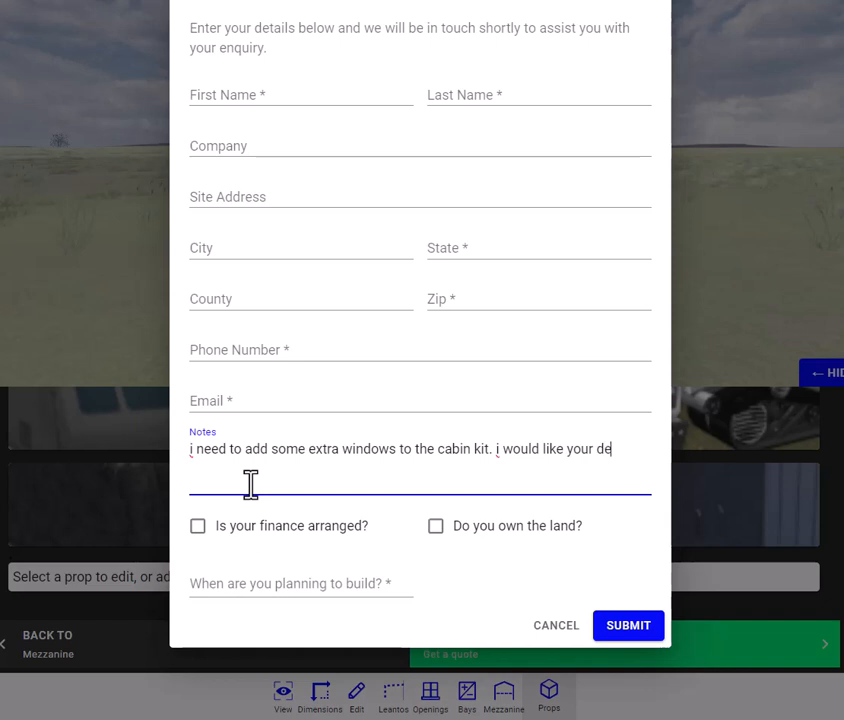
{"action": "type", "text": "sign team to h"}
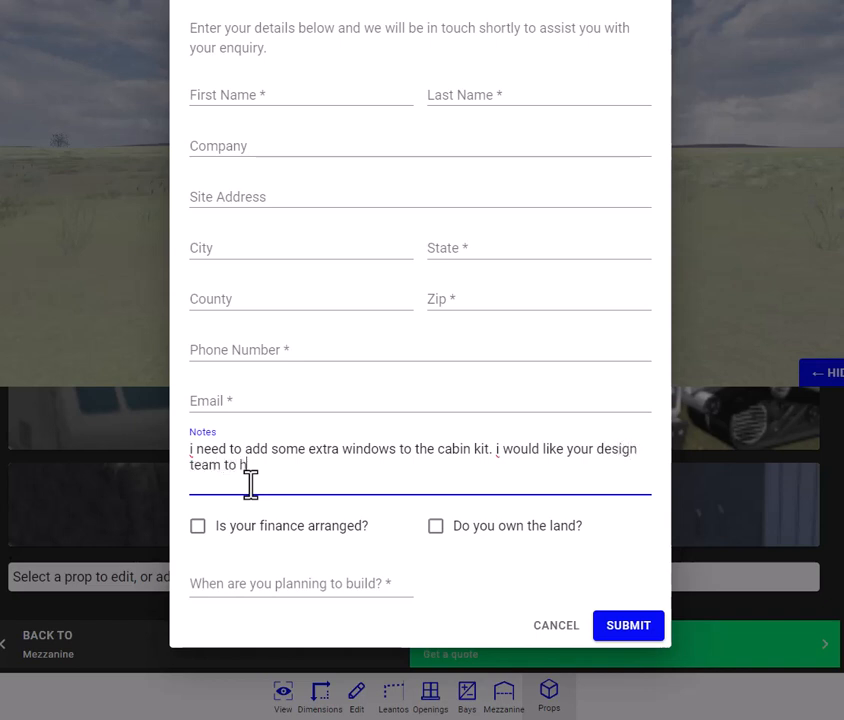
{"action": "type", "text": "elp with that."}
Step: Mark finance as arranged and the land as owned, and set the planned build date to 20 Mar 2024
{"action": "left_click", "coordinate": [198, 527]}
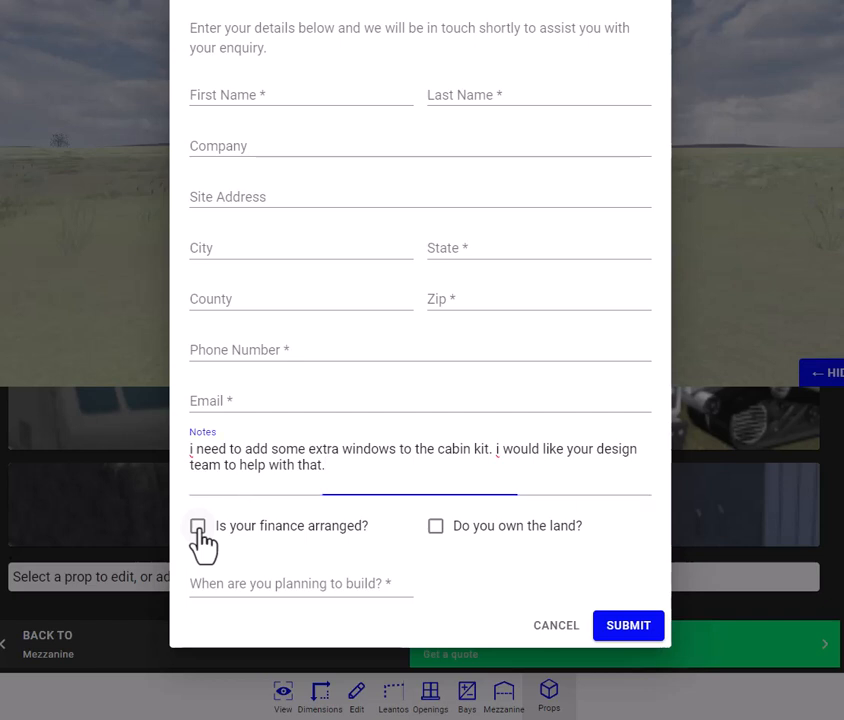
{"action": "left_click", "coordinate": [437, 529]}
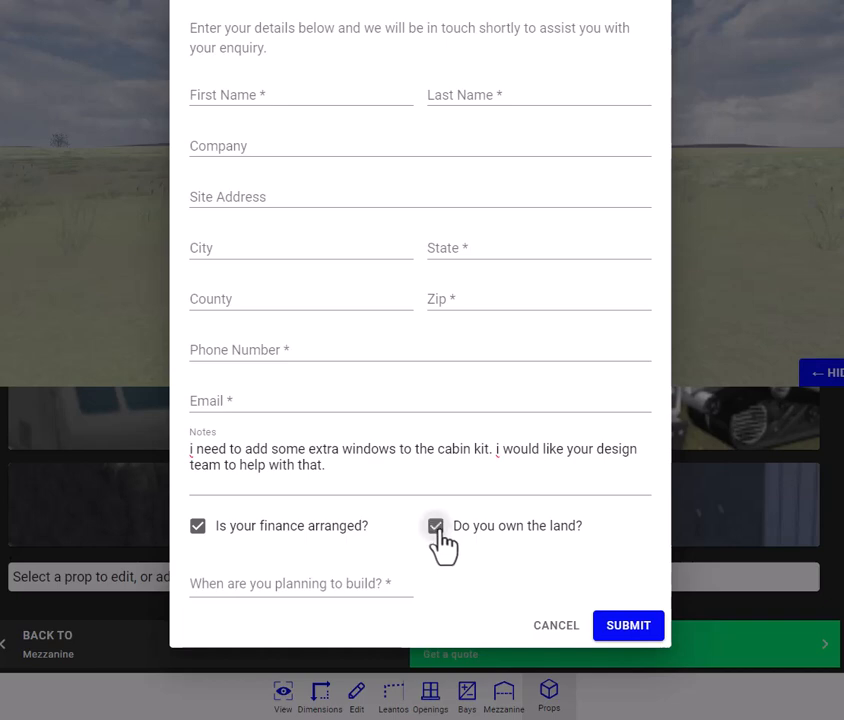
{"action": "left_click", "coordinate": [326, 586]}
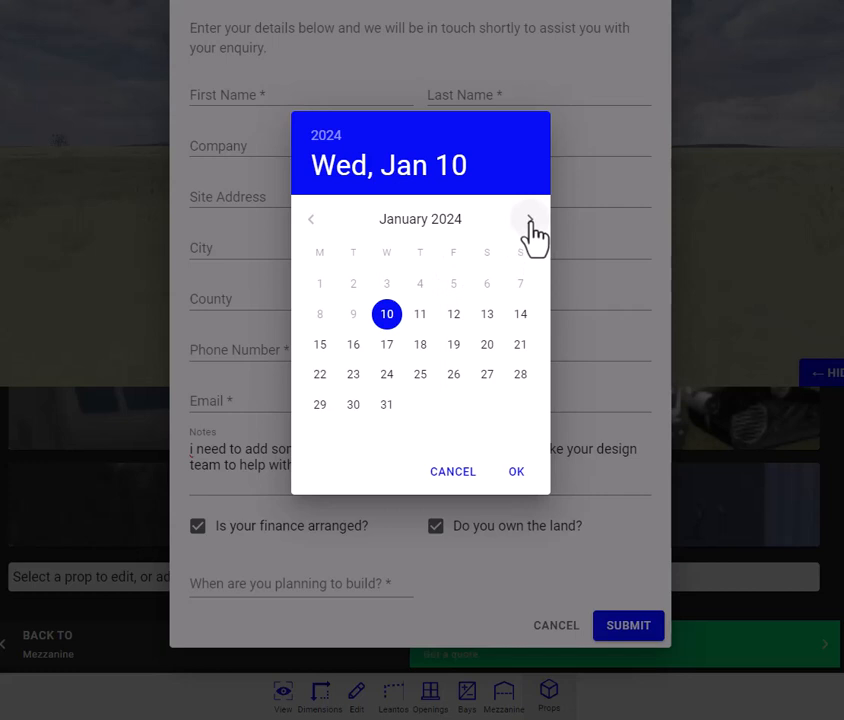
{"action": "left_click", "coordinate": [531, 221]}
{"action": "left_click", "coordinate": [531, 221]}
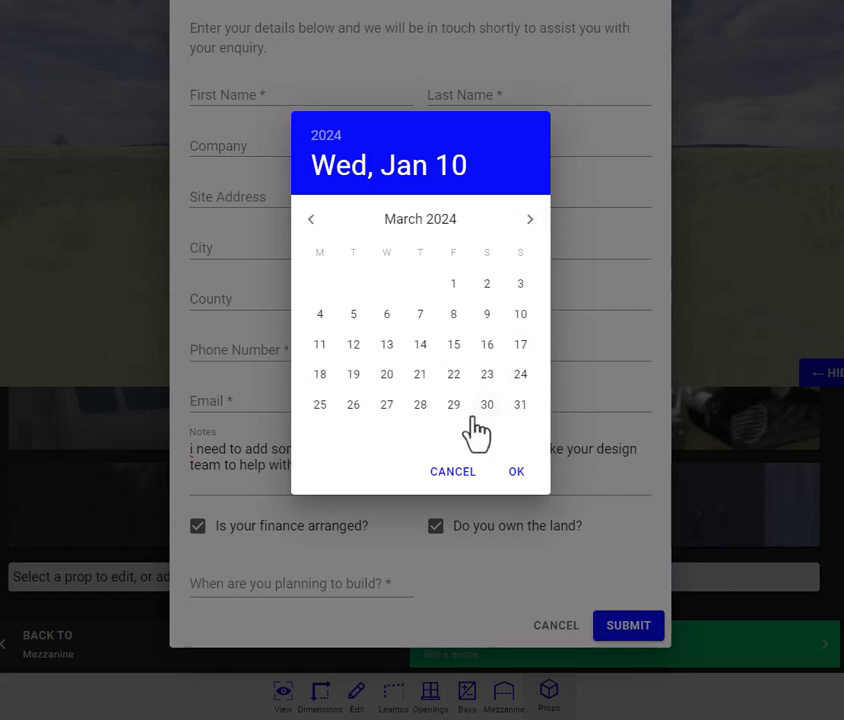
{"action": "left_click", "coordinate": [386, 376]}
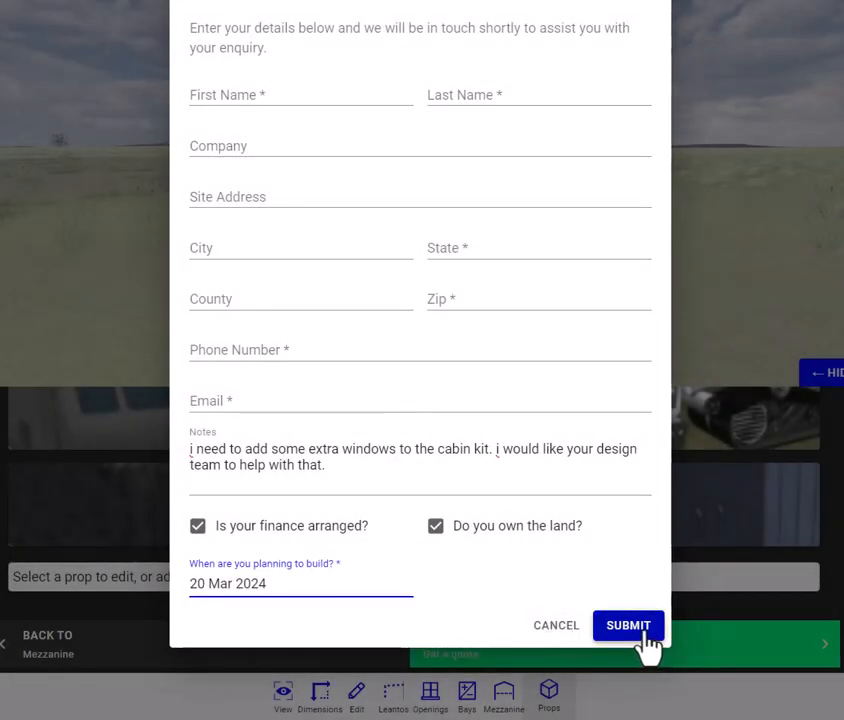